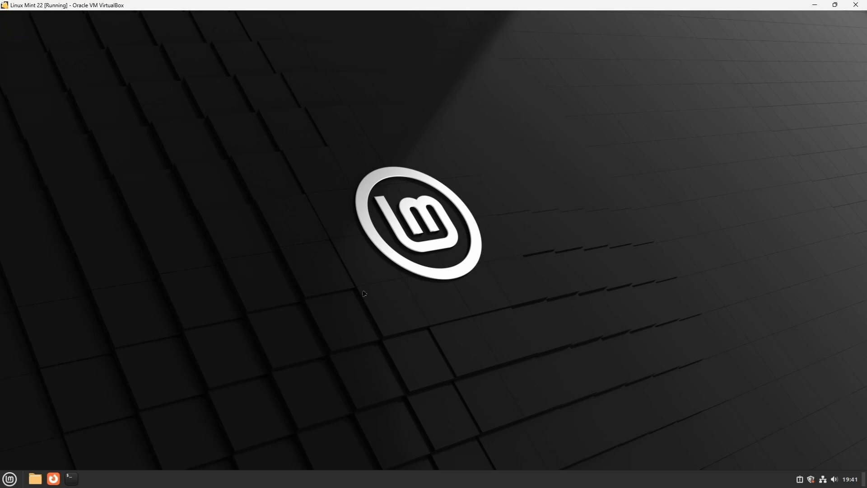
- Open the Update Manager from the administration applications and decline switching to a local mirror
{"action": "left_click", "coordinate": [11, 480]}
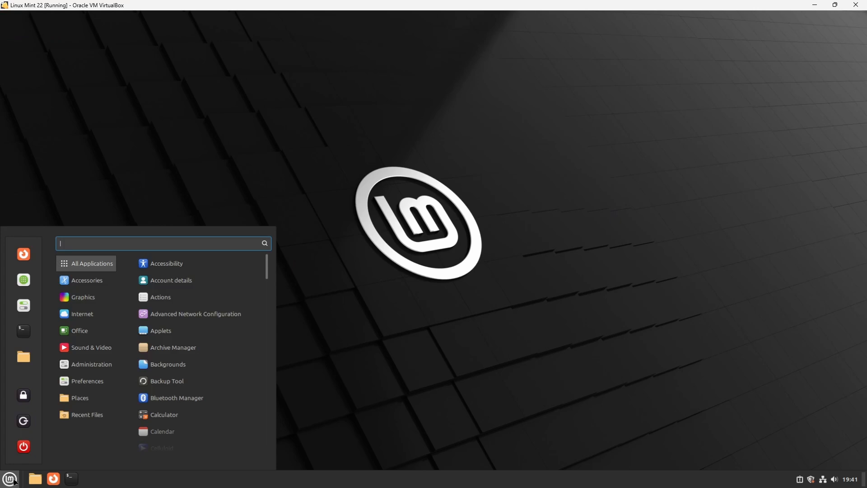
{"action": "mouse_move", "coordinate": [94, 368]}
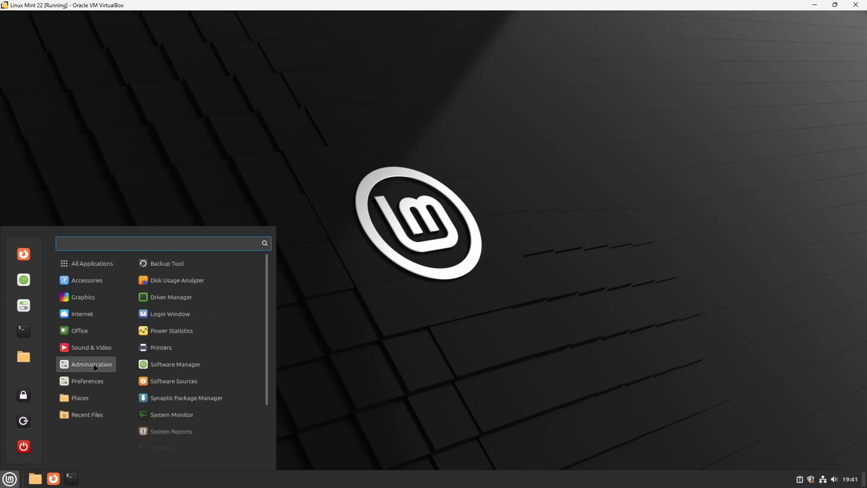
{"action": "scroll", "coordinate": [269, 440], "scroll_direction": "down", "scroll_amount": 3}
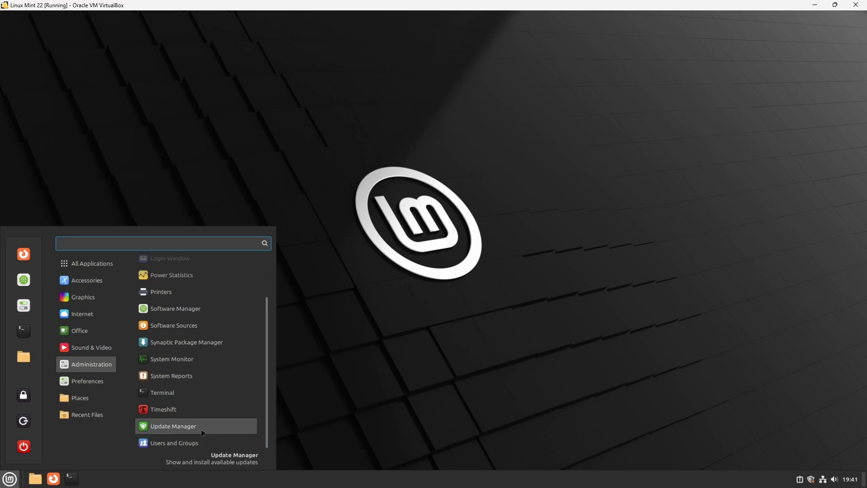
{"action": "left_click", "coordinate": [202, 431]}
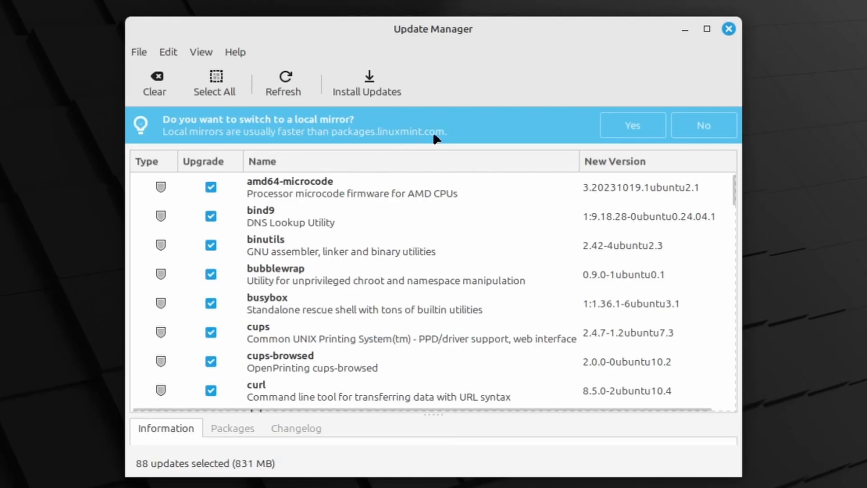
{"action": "left_click", "coordinate": [677, 126]}
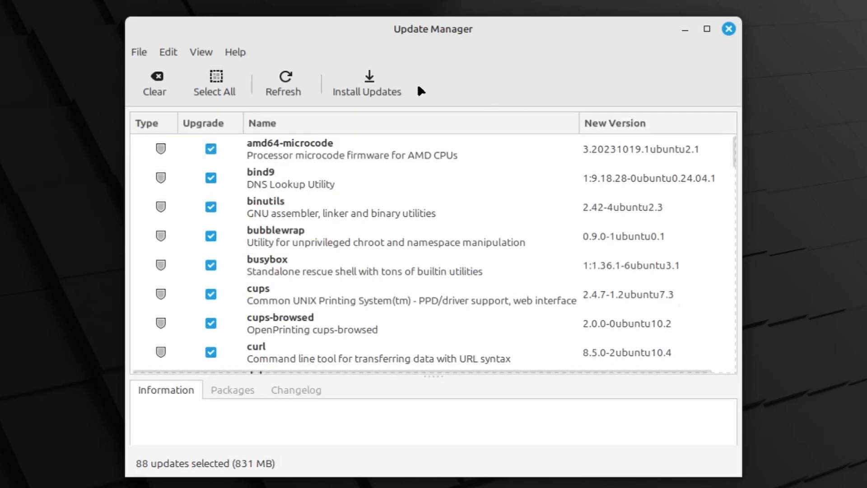
- Install all selected updates, accept the additional package changes and authenticate with the account password
{"action": "left_click", "coordinate": [386, 90]}
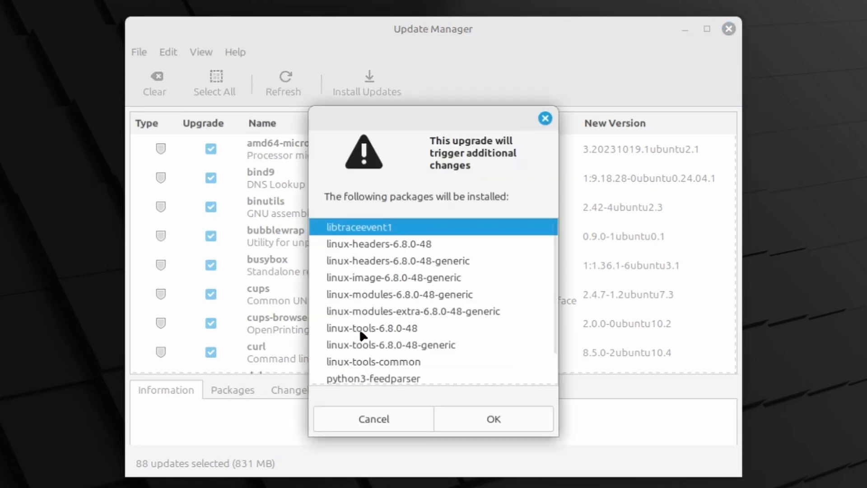
{"action": "left_click", "coordinate": [473, 417]}
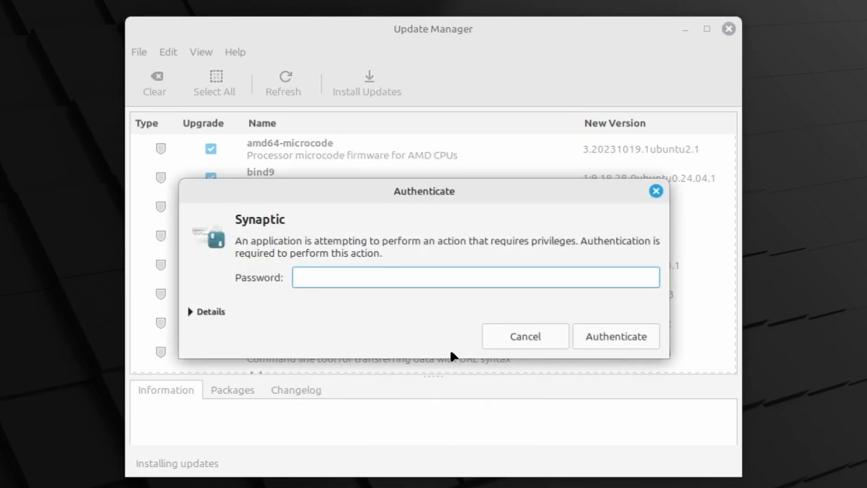
{"action": "type", "text": "•••••••"}
{"action": "key", "text": "Return"}
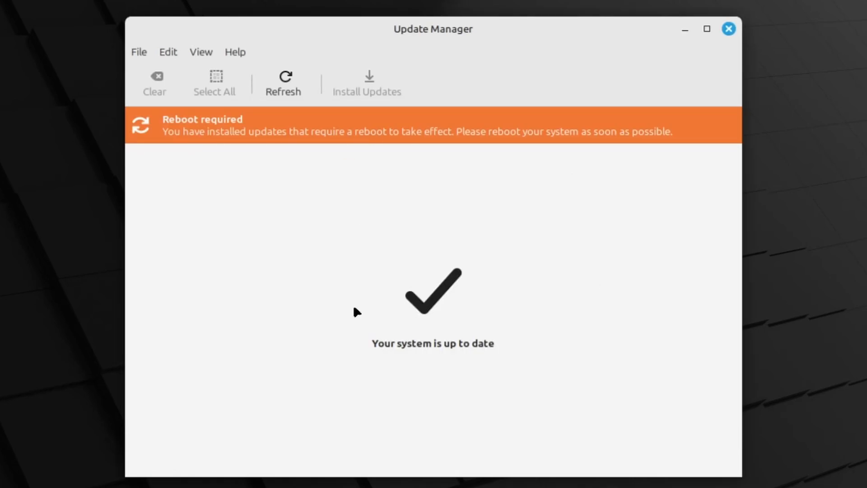
- Close the Update Manager and reboot the system to apply the installed updates
{"action": "left_click", "coordinate": [729, 29]}
{"action": "left_click", "coordinate": [9, 479]}
{"action": "left_click", "coordinate": [30, 448]}
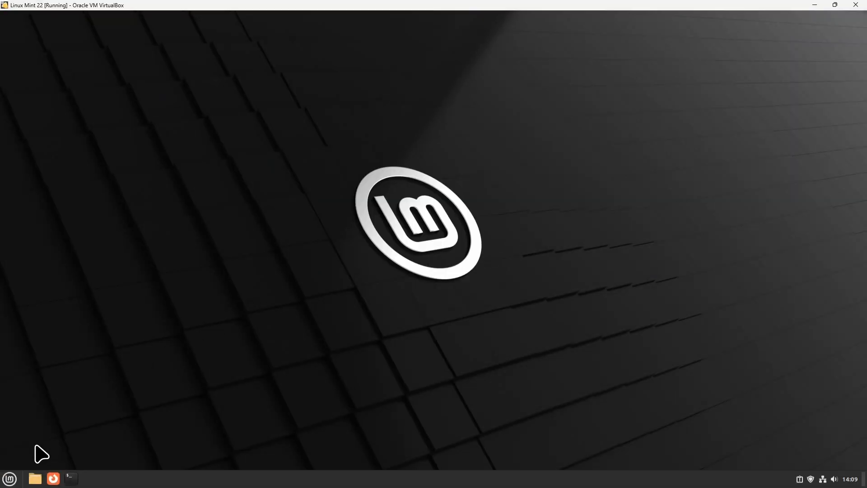
- Search for "bottles" in the Software Manager and open the details page of Bottles
{"action": "left_click", "coordinate": [10, 479]}
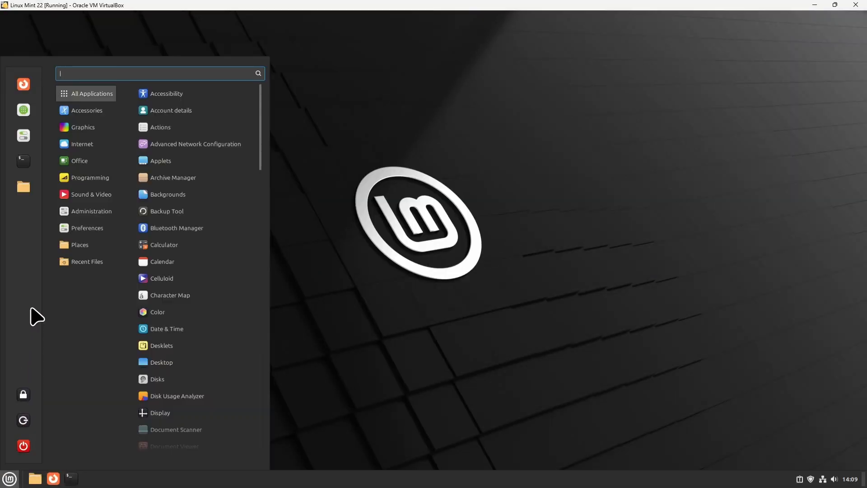
{"action": "left_click", "coordinate": [28, 116]}
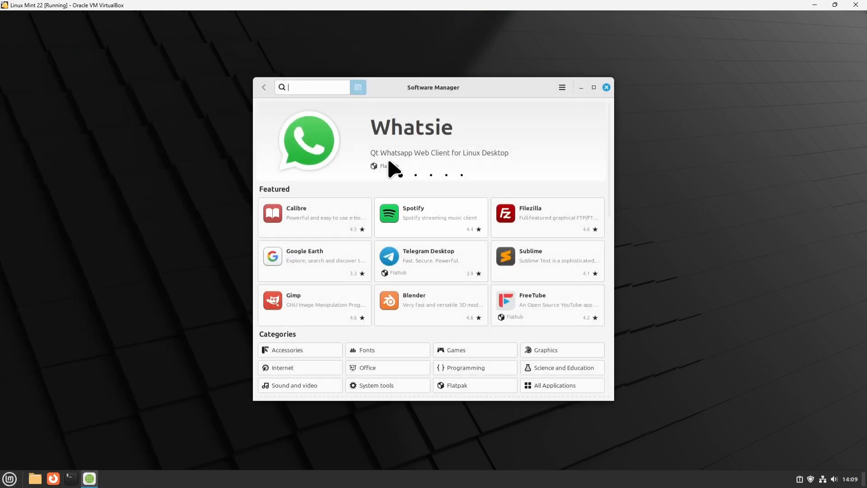
{"action": "type", "text": "bottles"}
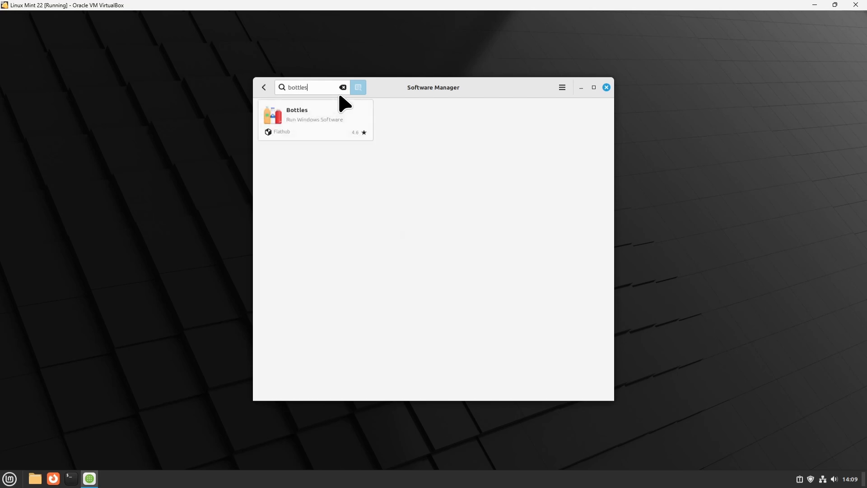
{"action": "left_click", "coordinate": [333, 128]}
- Reposition and enlarge the Software Manager window to read the description of Bottles
{"action": "left_click_drag", "start_coordinate": [387, 99], "coordinate": [320, 77]}
{"action": "left_click_drag", "start_coordinate": [541, 381], "coordinate": [707, 459]}
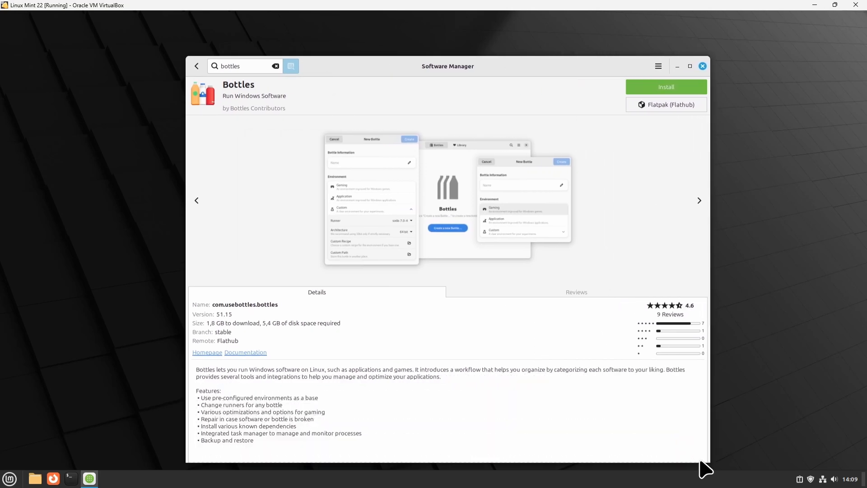
{"action": "left_click_drag", "start_coordinate": [196, 371], "coordinate": [455, 403]}
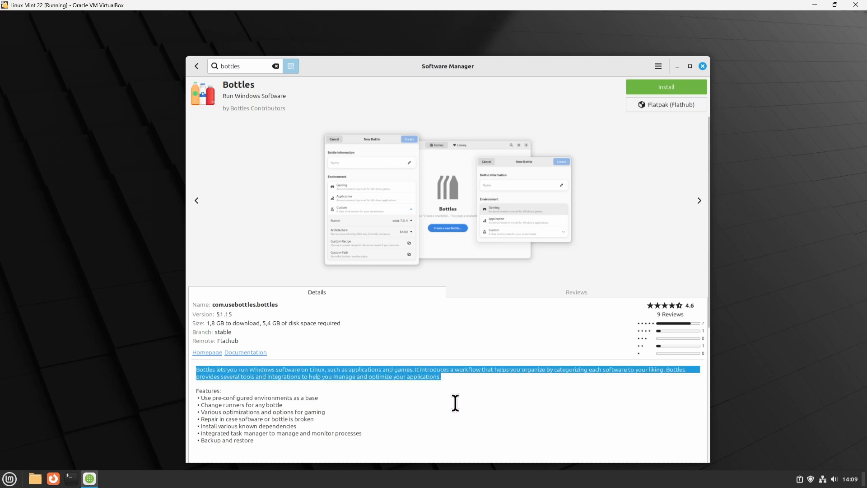
{"action": "left_click", "coordinate": [376, 417]}
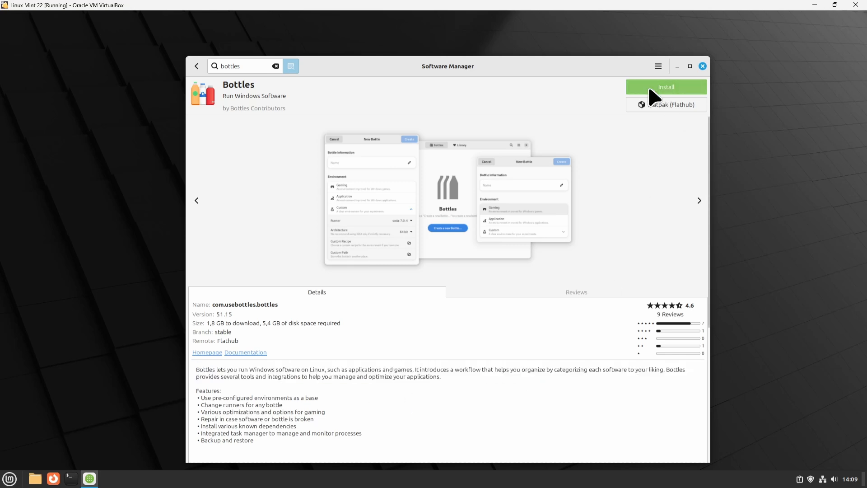
- Install the Bottles Flatpak together with its additional software and close the Software Manager
{"action": "left_click", "coordinate": [654, 87]}
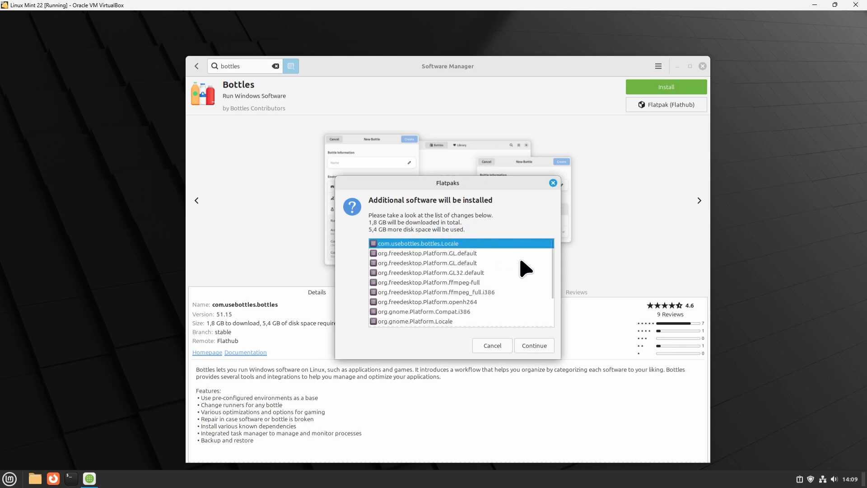
{"action": "left_click", "coordinate": [524, 350]}
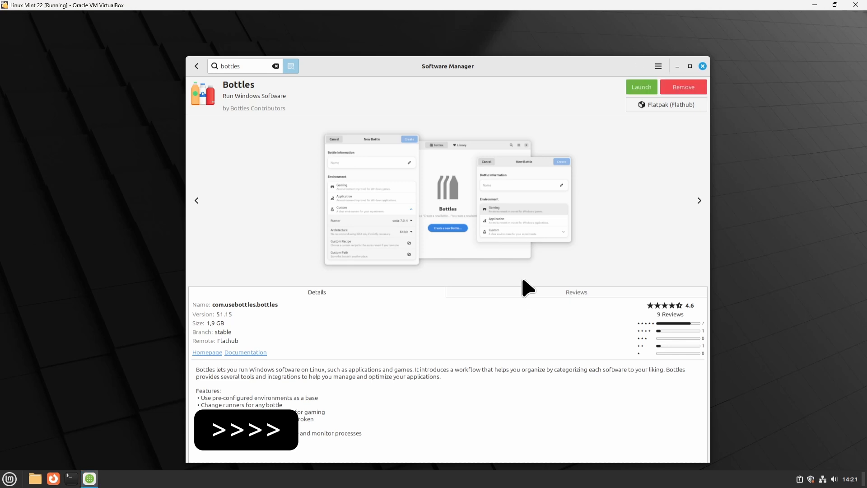
{"action": "left_click", "coordinate": [702, 66]}
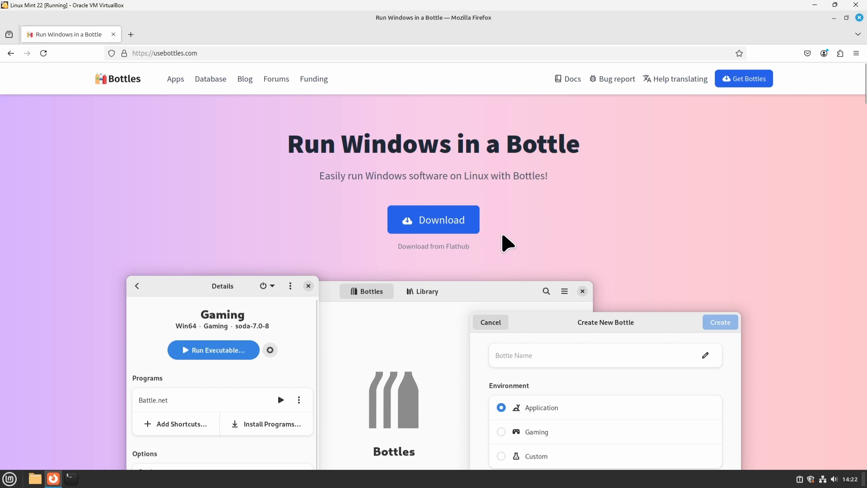
- Read the "Gaming ready" section of the Bottles homepage in Firefox, highlighting the example game stores
{"action": "scroll", "coordinate": [487, 285], "scroll_direction": "down", "scroll_amount": 10}
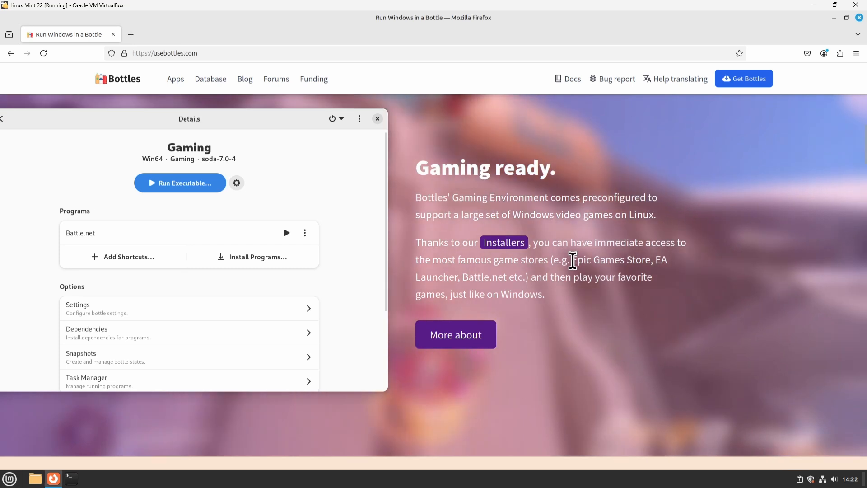
{"action": "left_click_drag", "start_coordinate": [573, 260], "coordinate": [524, 278]}
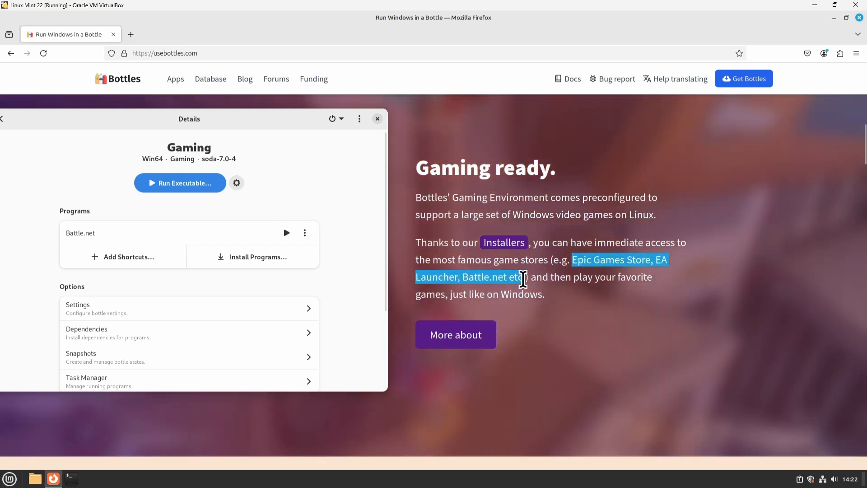
{"action": "left_click", "coordinate": [533, 340]}
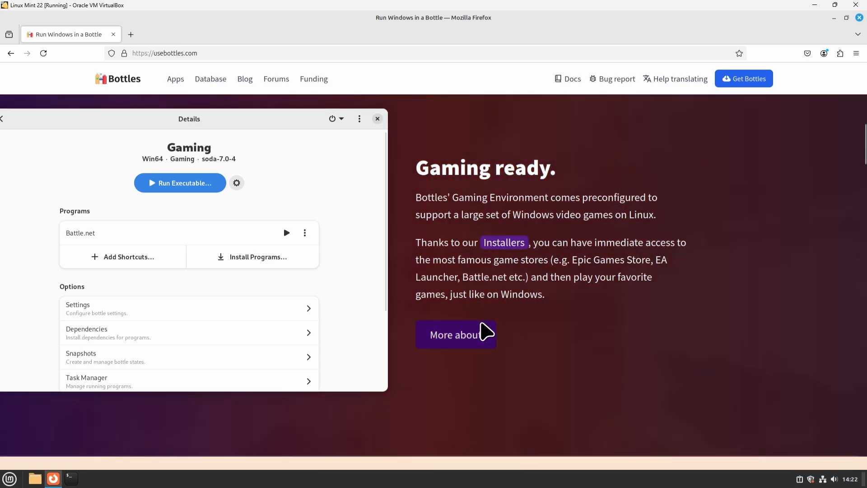
- Examine the homepage sections on environments, tweakability, dependency management, one-click installers and restoring snapshots
{"action": "scroll", "coordinate": [457, 356], "scroll_direction": "down", "scroll_amount": 10}
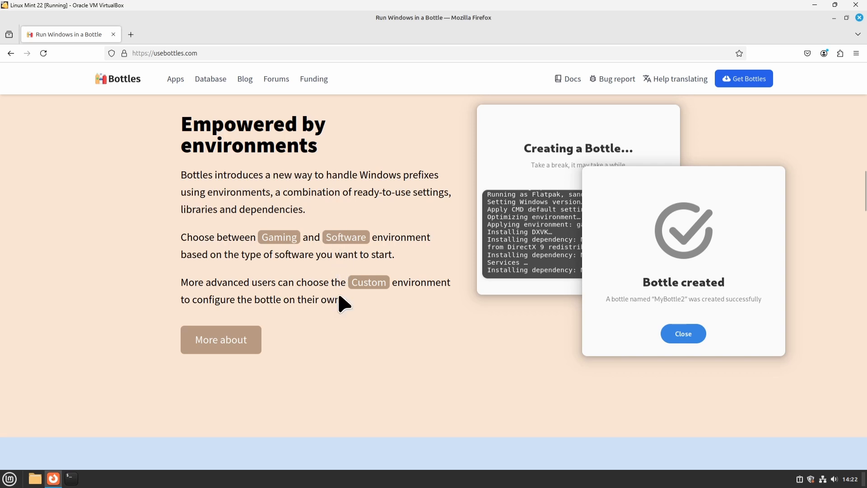
{"action": "scroll", "coordinate": [404, 355], "scroll_direction": "down", "scroll_amount": 1}
{"action": "scroll", "coordinate": [406, 360], "scroll_direction": "down", "scroll_amount": 5}
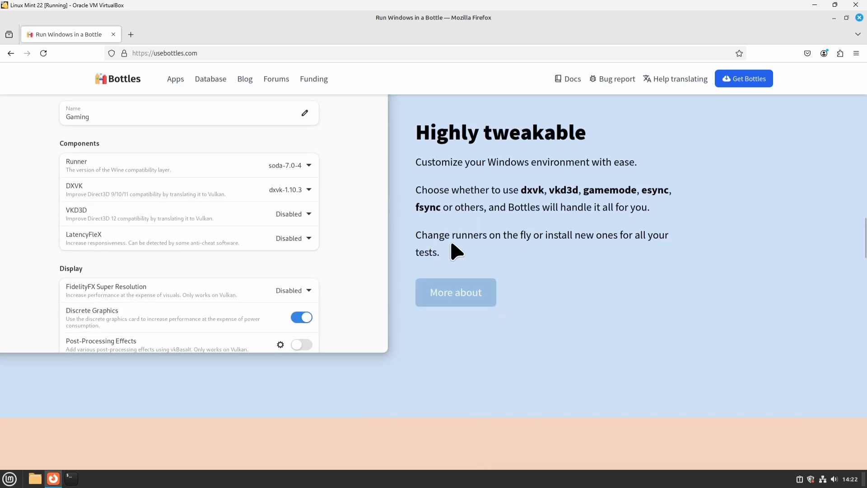
{"action": "scroll", "coordinate": [472, 315], "scroll_direction": "down", "scroll_amount": 7}
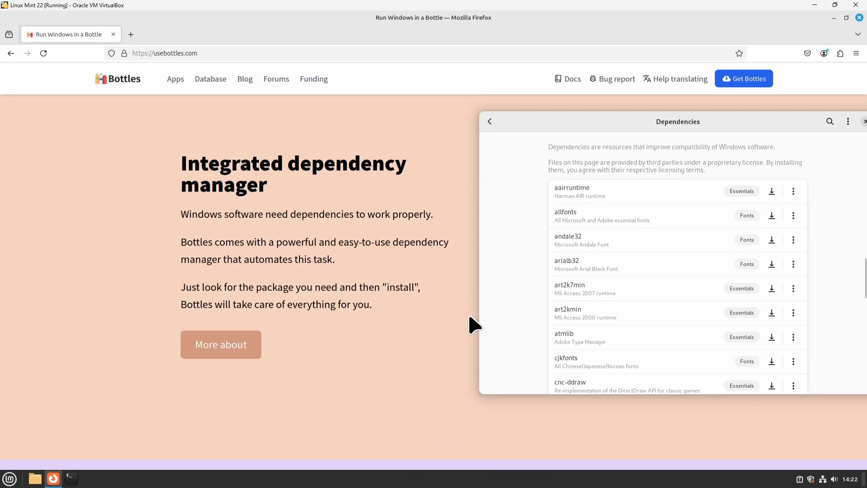
{"action": "scroll", "coordinate": [472, 324], "scroll_direction": "down", "scroll_amount": 3}
{"action": "scroll", "coordinate": [471, 324], "scroll_direction": "down", "scroll_amount": 6}
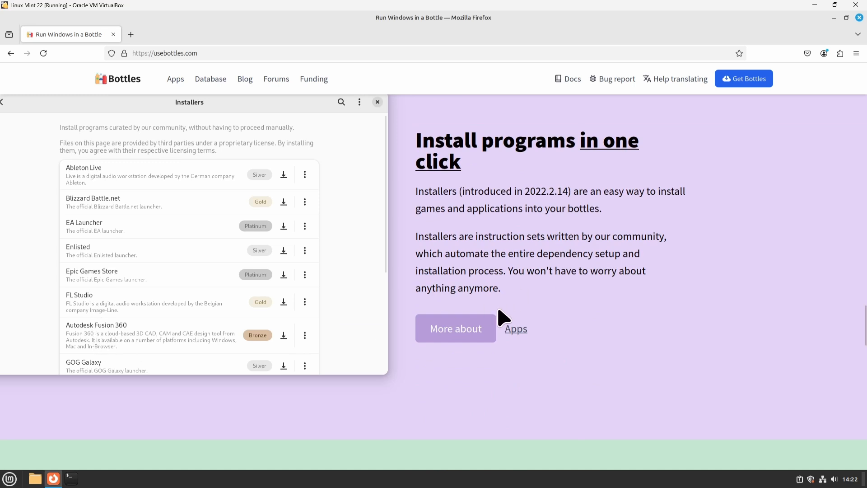
{"action": "scroll", "coordinate": [490, 323], "scroll_direction": "down", "scroll_amount": 5}
{"action": "scroll", "coordinate": [474, 327], "scroll_direction": "down", "scroll_amount": 3}
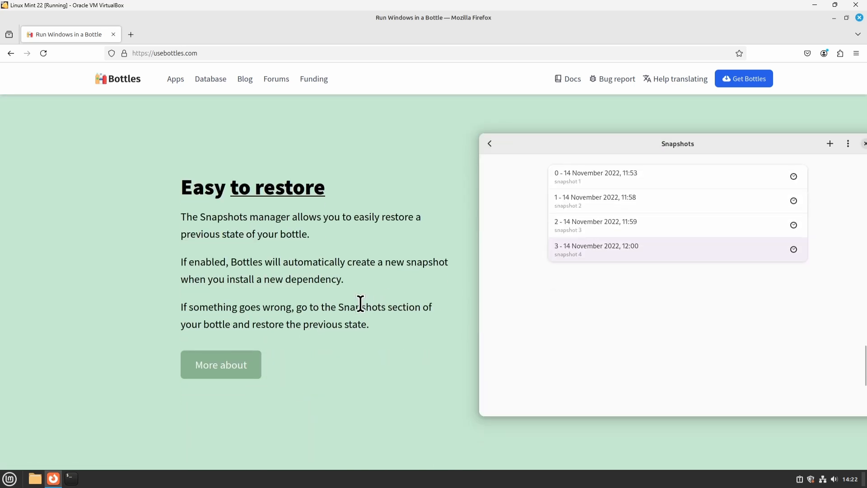
- Read the "Safe. Sandboxed." section and highlight its sentence about bottles being isolated from the system
{"action": "scroll", "coordinate": [361, 305], "scroll_direction": "down", "scroll_amount": 4}
{"action": "scroll", "coordinate": [366, 313], "scroll_direction": "down", "scroll_amount": 5}
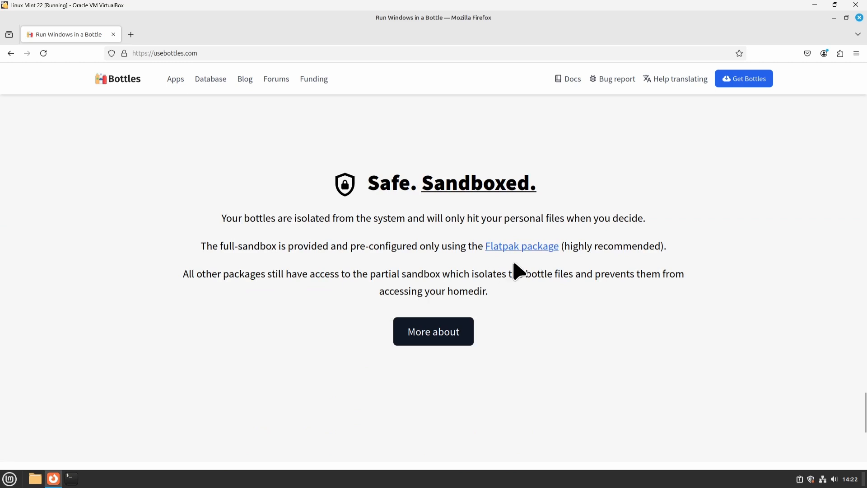
{"action": "left_click_drag", "start_coordinate": [222, 218], "coordinate": [650, 227]}
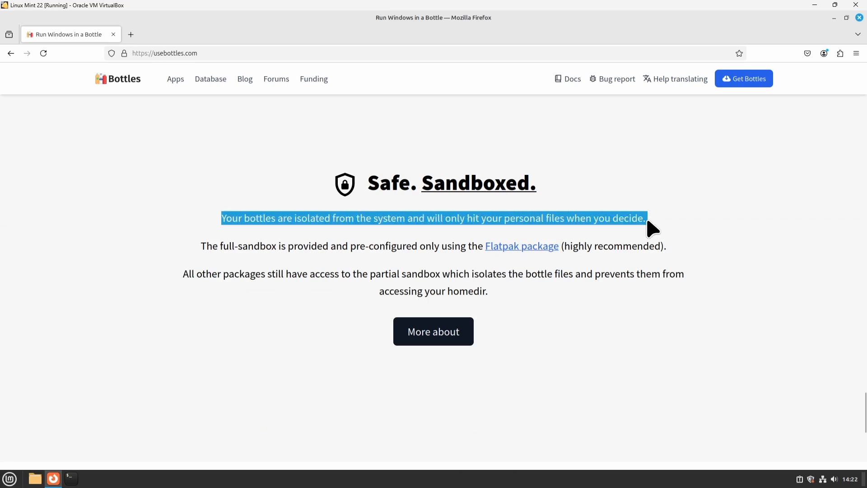
{"action": "left_click", "coordinate": [540, 329]}
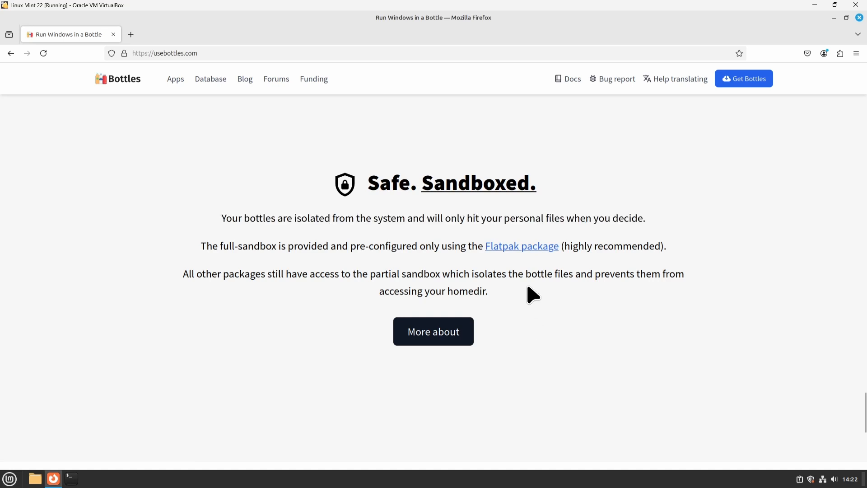
- View the download options on the Get Bottles page and browse the installers listed in the AppStore
{"action": "left_click", "coordinate": [731, 91]}
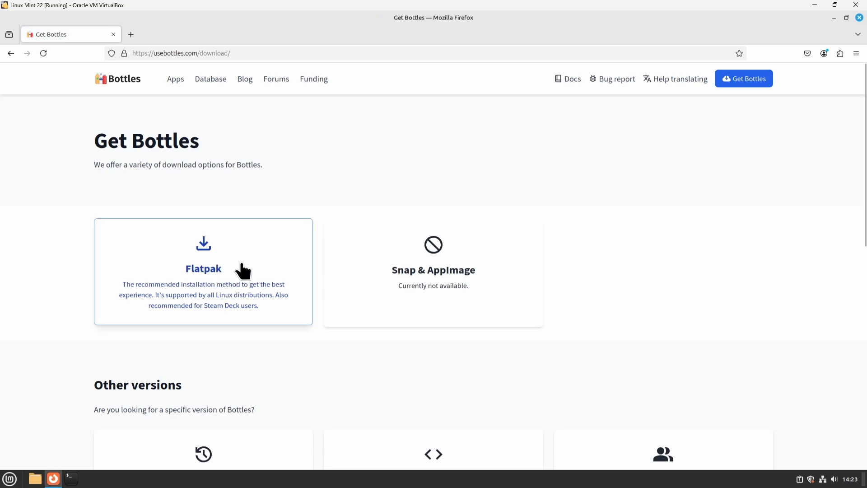
{"action": "left_click", "coordinate": [176, 79]}
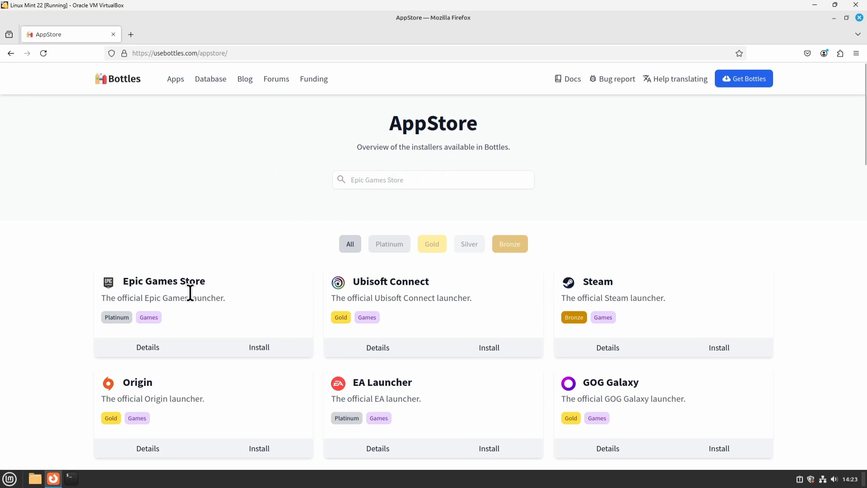
{"action": "scroll", "coordinate": [660, 328], "scroll_direction": "down", "scroll_amount": 3}
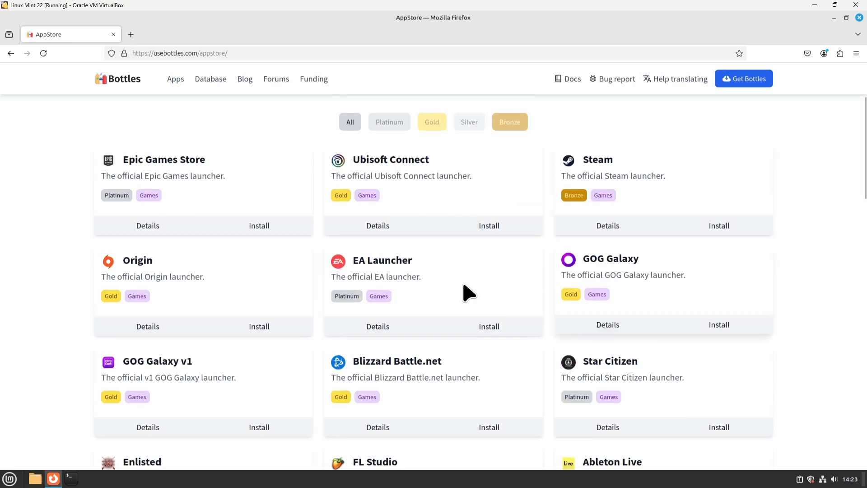
{"action": "scroll", "coordinate": [289, 317], "scroll_direction": "down", "scroll_amount": 5}
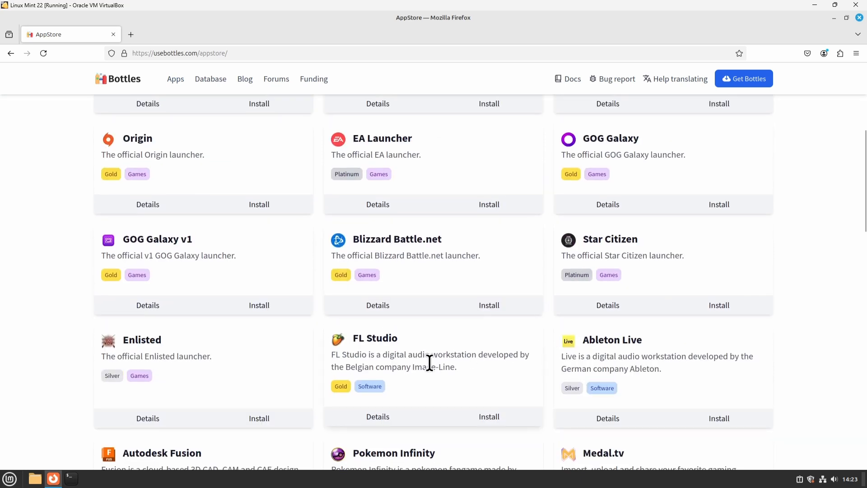
{"action": "scroll", "coordinate": [427, 364], "scroll_direction": "down", "scroll_amount": 8}
{"action": "scroll", "coordinate": [430, 382], "scroll_direction": "up", "scroll_amount": 10}
{"action": "scroll", "coordinate": [433, 370], "scroll_direction": "up", "scroll_amount": 5}
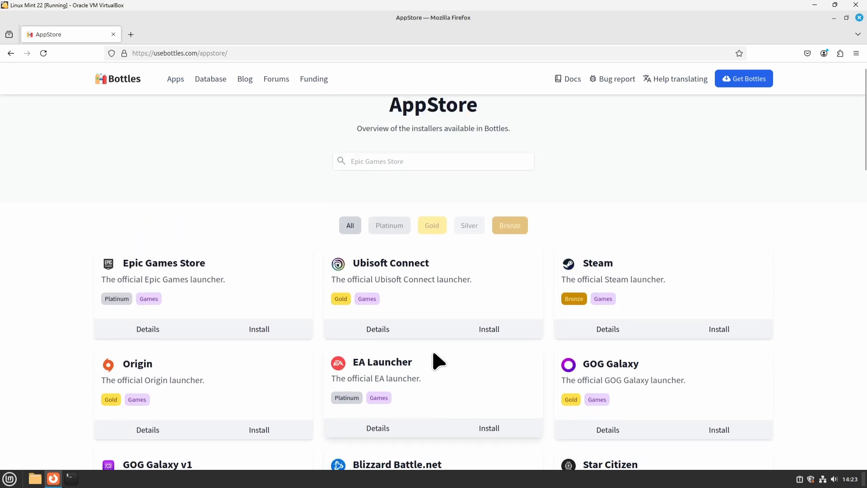
- Open the Funding page of the Bottles website to see how to donate
{"action": "left_click", "coordinate": [314, 79]}
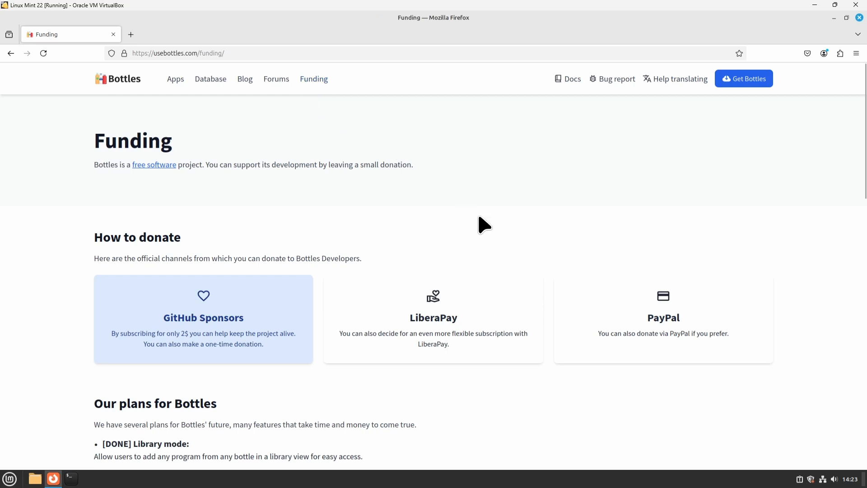
- Read the development plans and sponsor credits on the Funding page and open the Bottles documentation
{"action": "scroll", "coordinate": [502, 235], "scroll_direction": "down", "scroll_amount": 5}
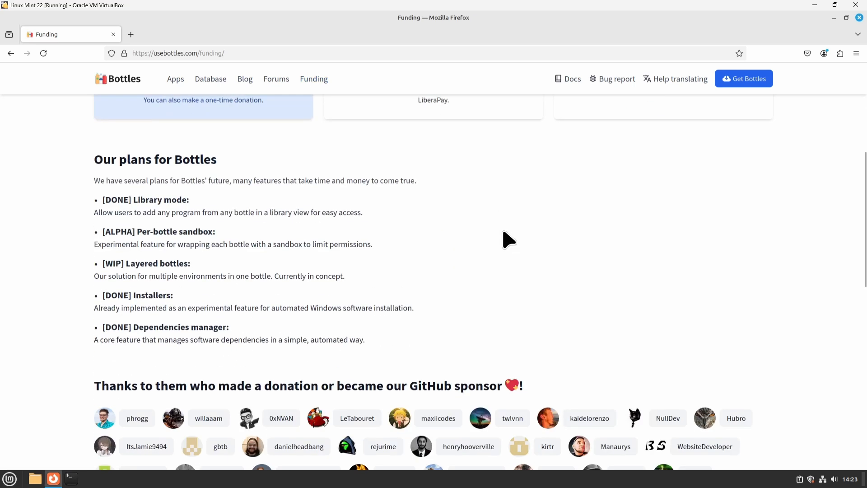
{"action": "scroll", "coordinate": [505, 237], "scroll_direction": "down", "scroll_amount": 10}
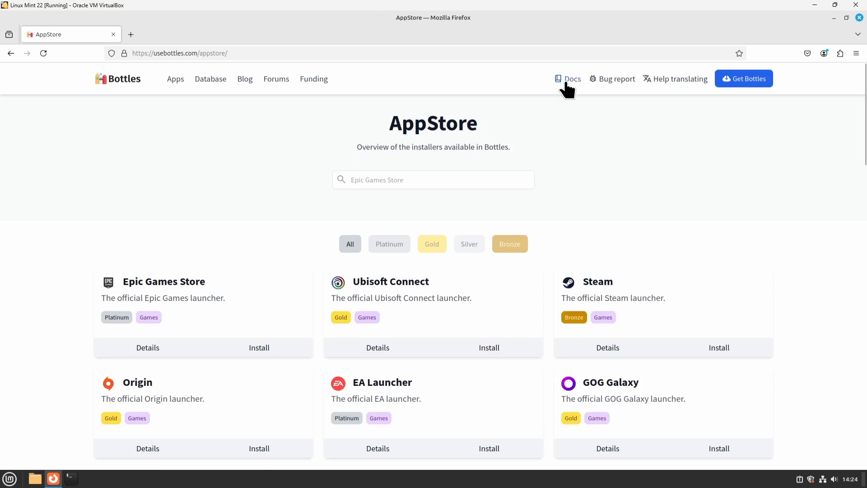
{"action": "left_click", "coordinate": [567, 78]}
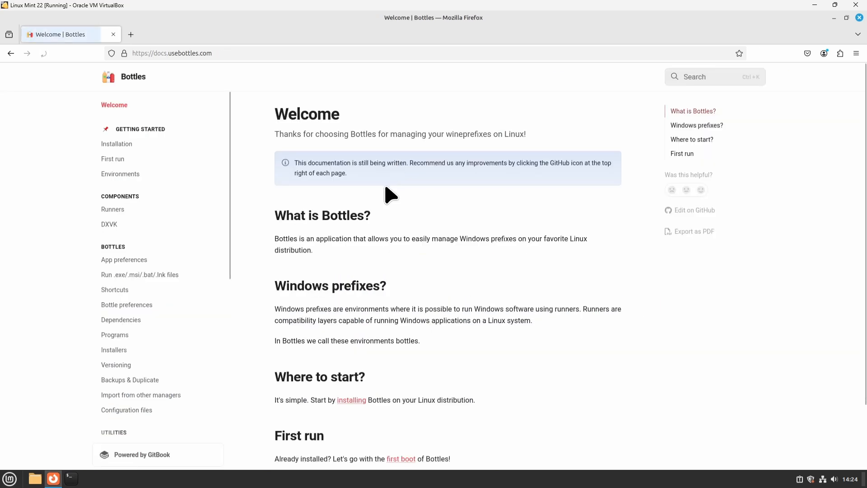
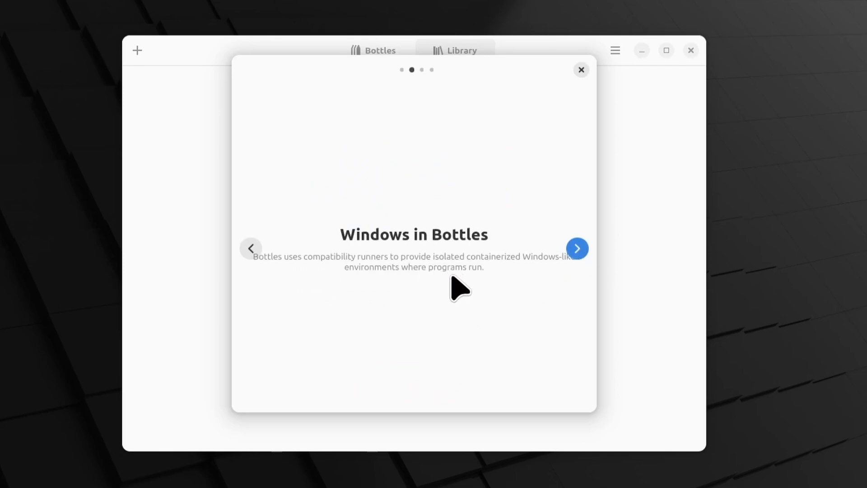
- Switch to the Bottles application, complete its first-run setup, and reposition and enlarge its window
{"action": "left_click", "coordinate": [578, 248]}
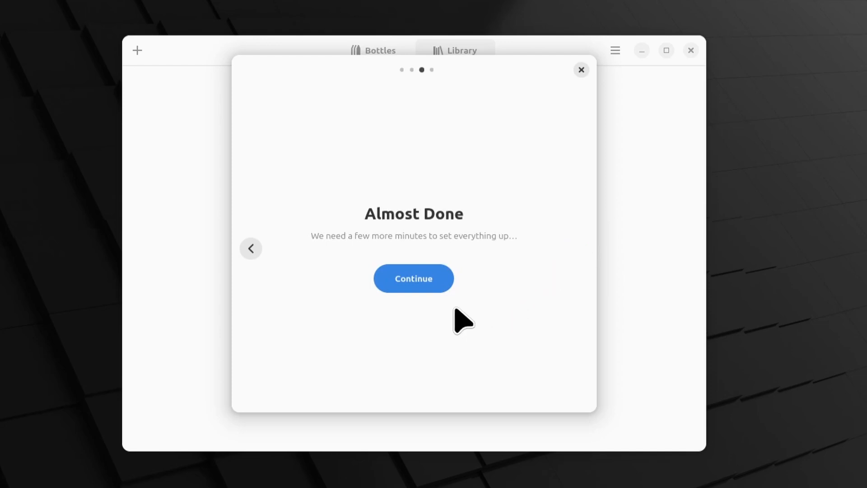
{"action": "left_click", "coordinate": [424, 283]}
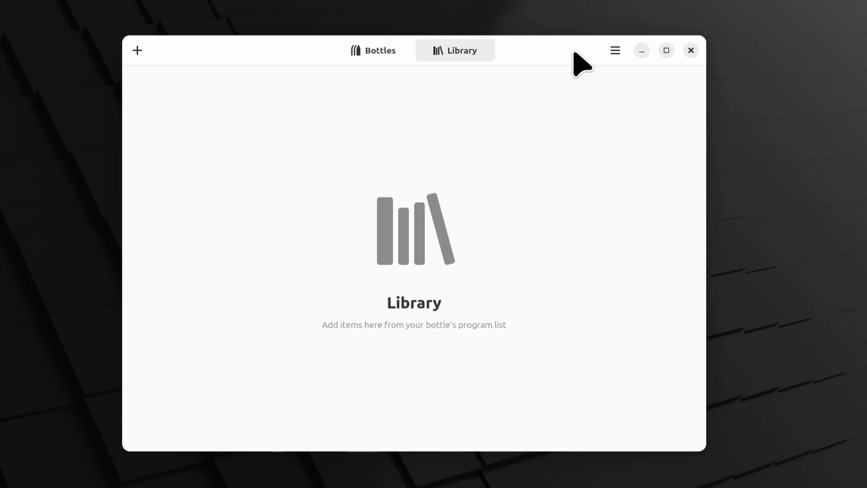
{"action": "left_click_drag", "start_coordinate": [580, 62], "coordinate": [561, 42]}
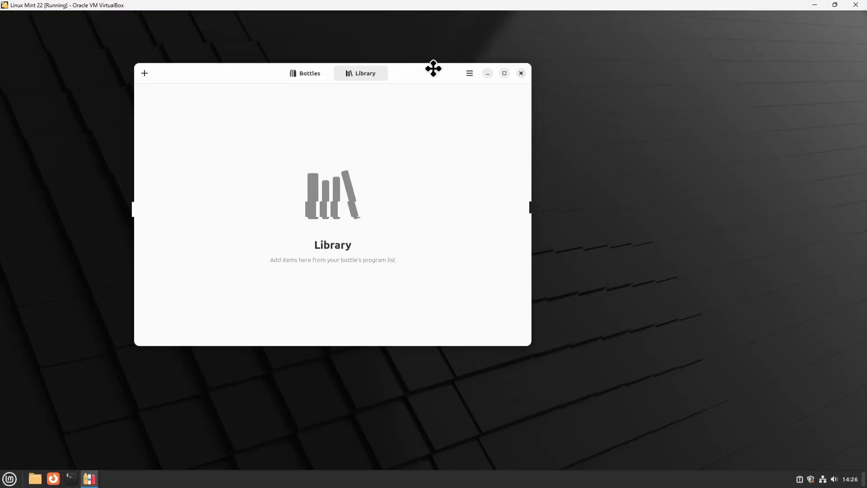
{"action": "left_click_drag", "start_coordinate": [433, 68], "coordinate": [413, 59]}
{"action": "left_click_drag", "start_coordinate": [505, 330], "coordinate": [764, 441]}
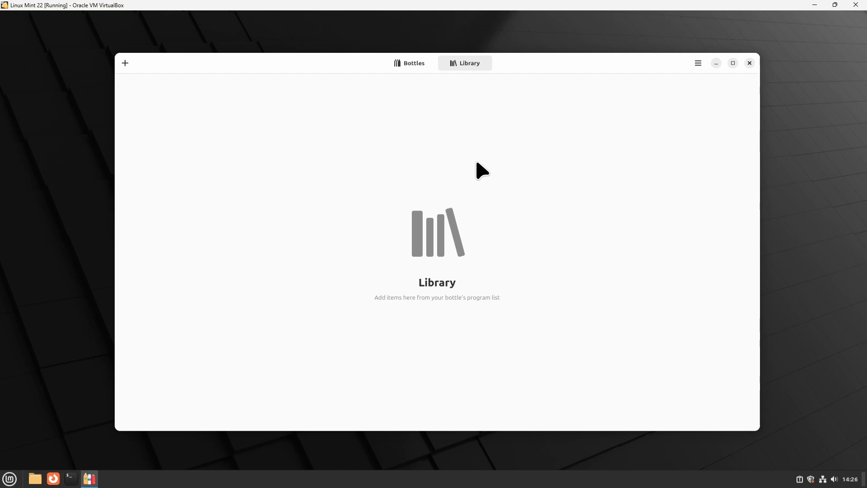
- Create a new bottle named Notepad++ with the Application environment
{"action": "left_click", "coordinate": [419, 68]}
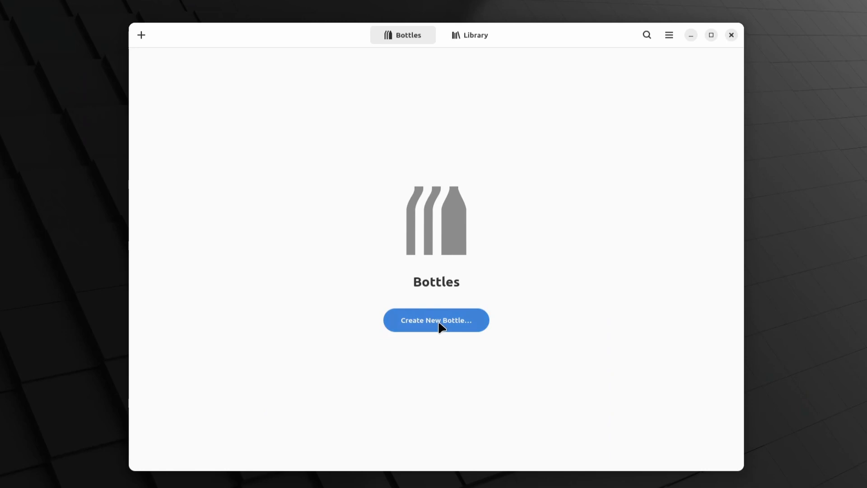
{"action": "left_click", "coordinate": [440, 325]}
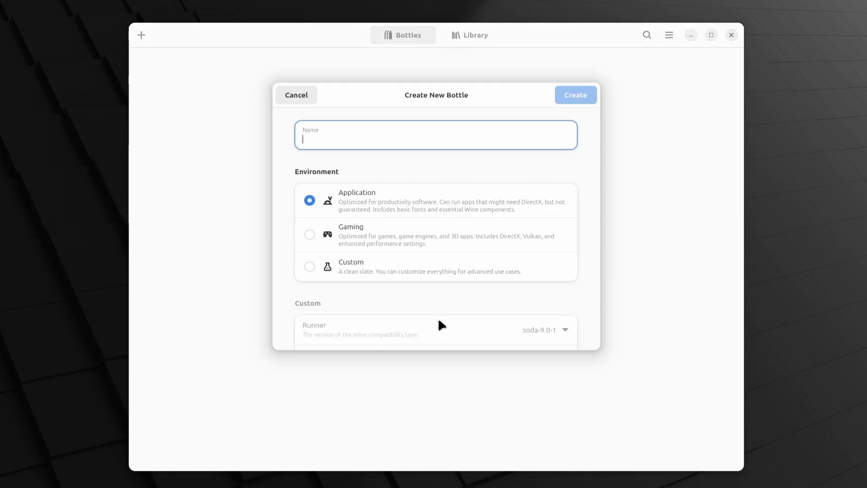
{"action": "type", "text": "Notepad++"}
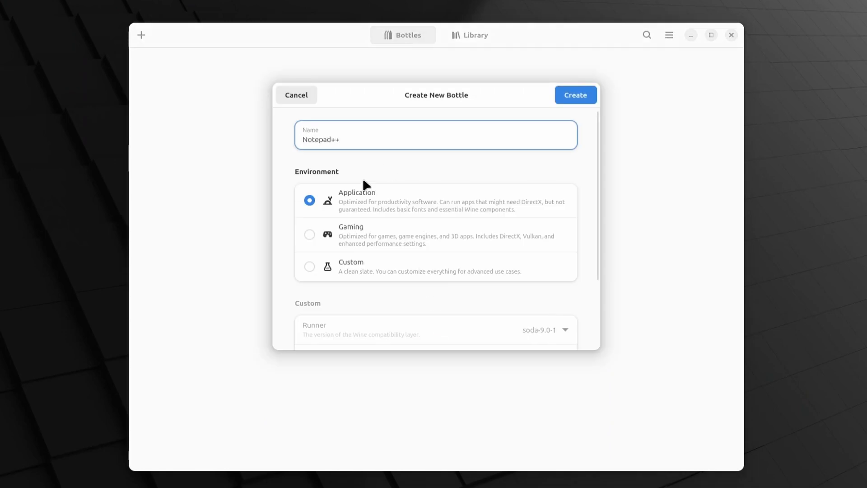
{"action": "left_click_drag", "start_coordinate": [593, 275], "coordinate": [581, 244]}
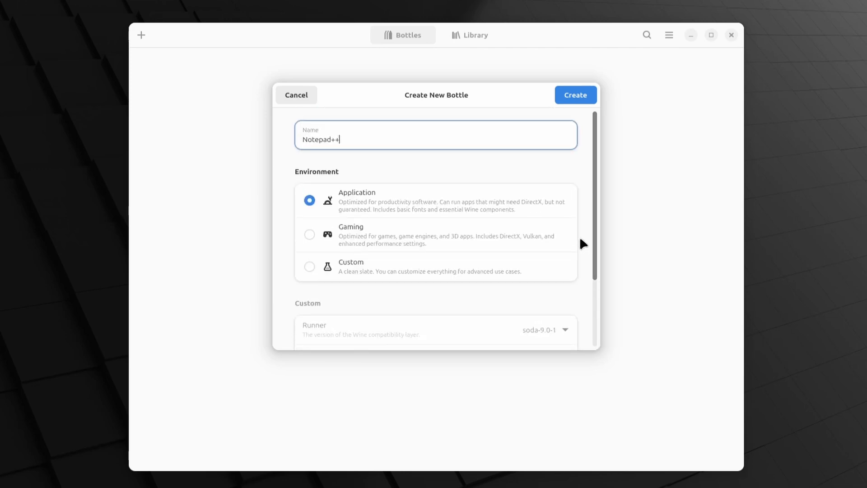
{"action": "left_click", "coordinate": [579, 96]}
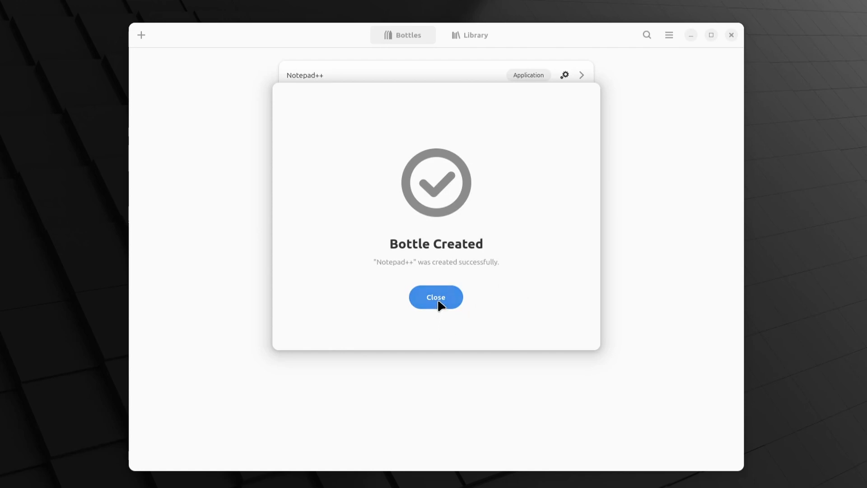
{"action": "left_click", "coordinate": [437, 299]}
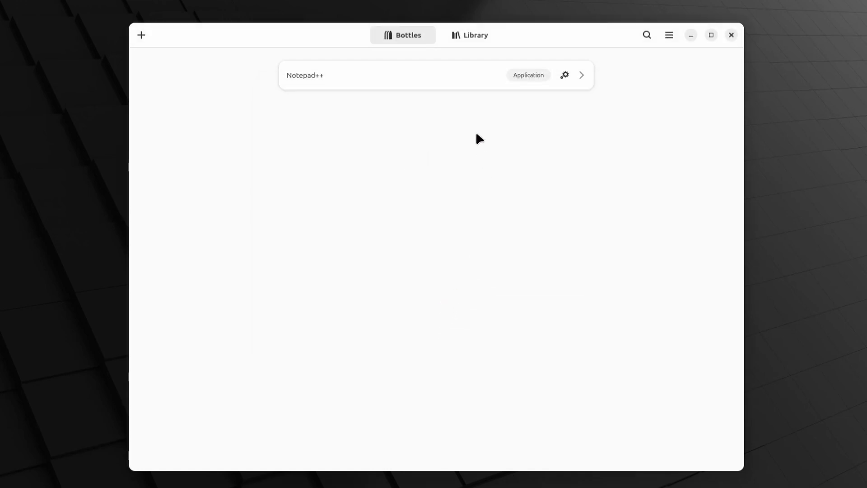
{"action": "left_click", "coordinate": [423, 81]}
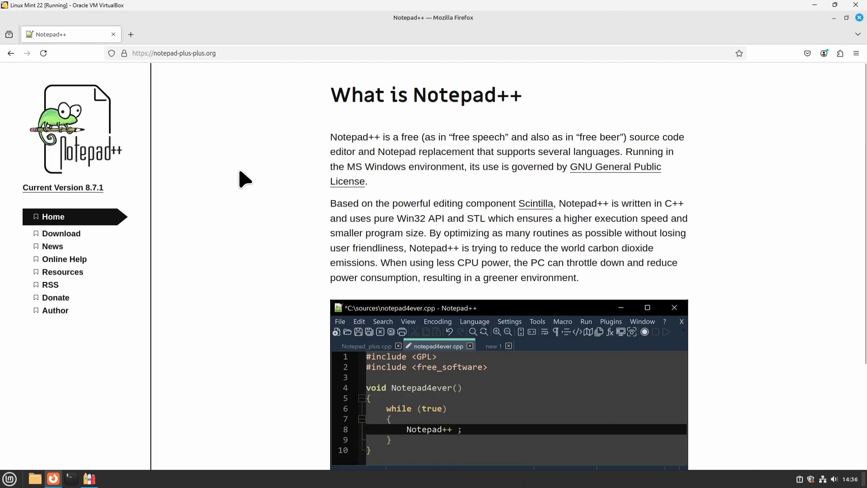
- In Firefox, download the x64 installer of Notepad++ v8.7.1 from the Notepad++ website
{"action": "left_click", "coordinate": [74, 233]}
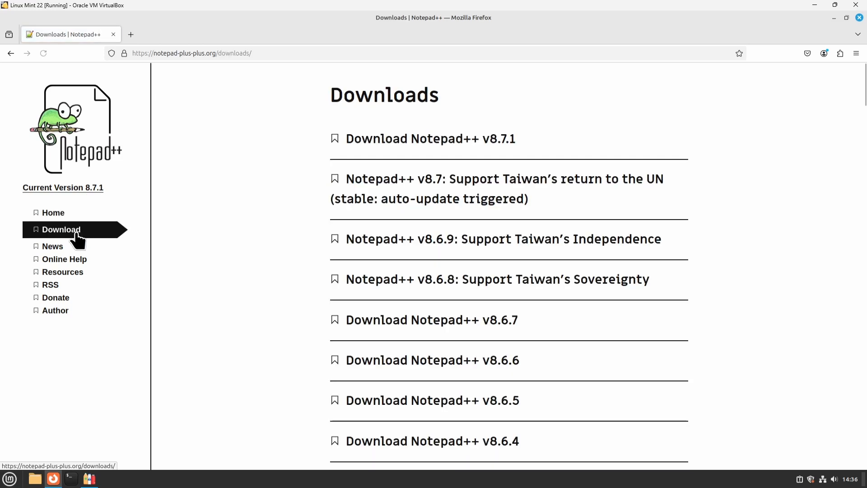
{"action": "left_click", "coordinate": [477, 146]}
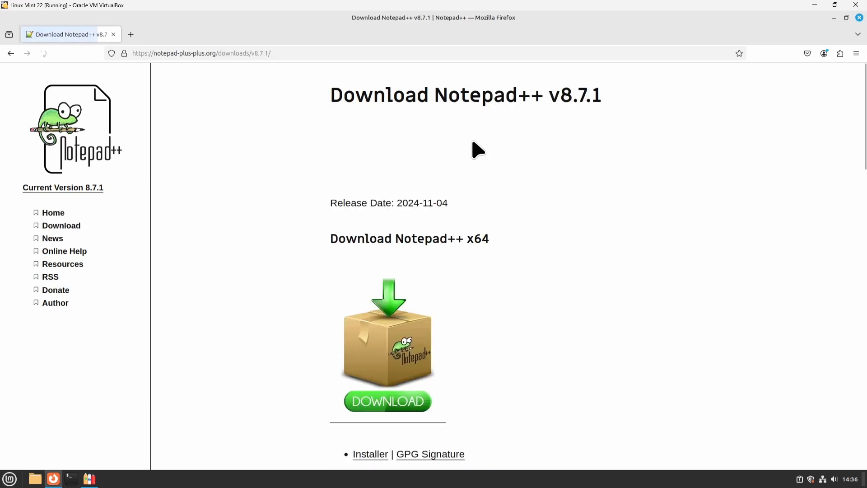
{"action": "scroll", "coordinate": [454, 280], "scroll_direction": "down", "scroll_amount": 5}
{"action": "scroll", "coordinate": [465, 334], "scroll_direction": "up", "scroll_amount": 1}
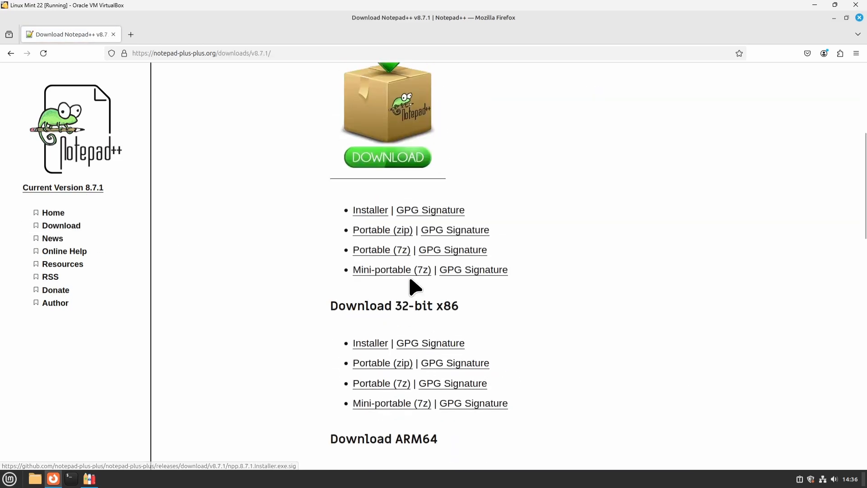
{"action": "left_click", "coordinate": [398, 176]}
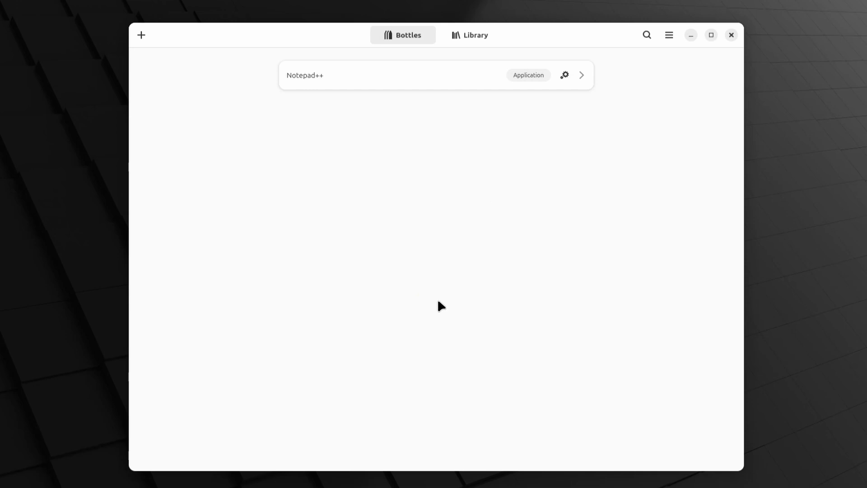
- In the Notepad++ bottle in Bottles, run npp.8.7.1.Installer.x64.exe from Downloads and bring the installer window forward
{"action": "left_click", "coordinate": [423, 81]}
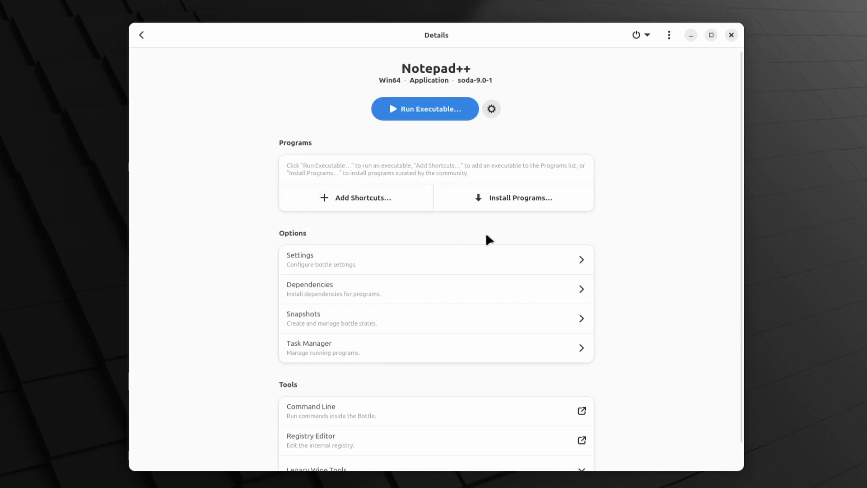
{"action": "left_click", "coordinate": [431, 117]}
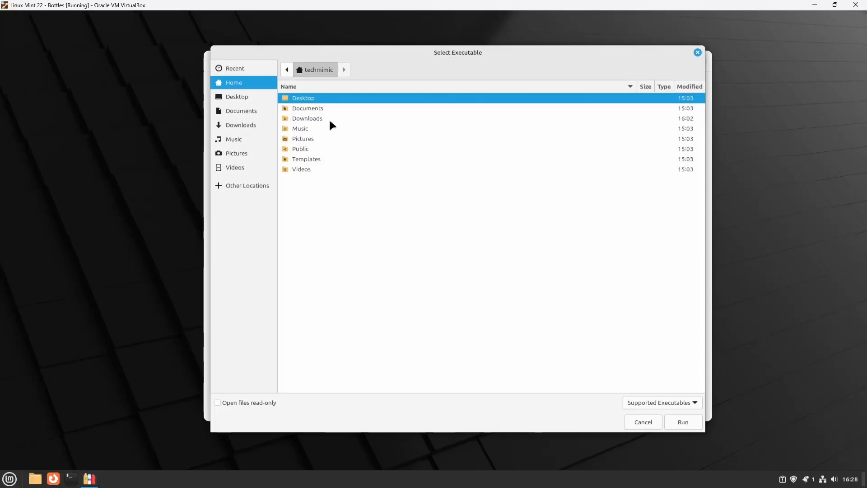
{"action": "double_click", "coordinate": [331, 120]}
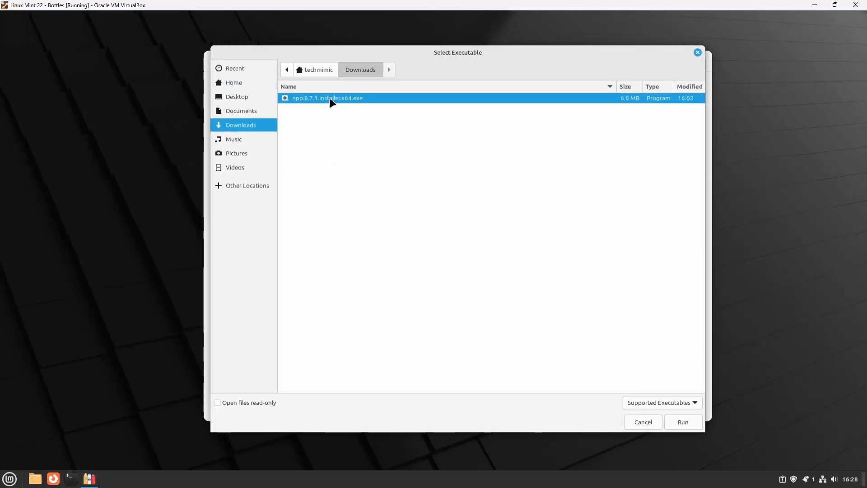
{"action": "double_click", "coordinate": [329, 97]}
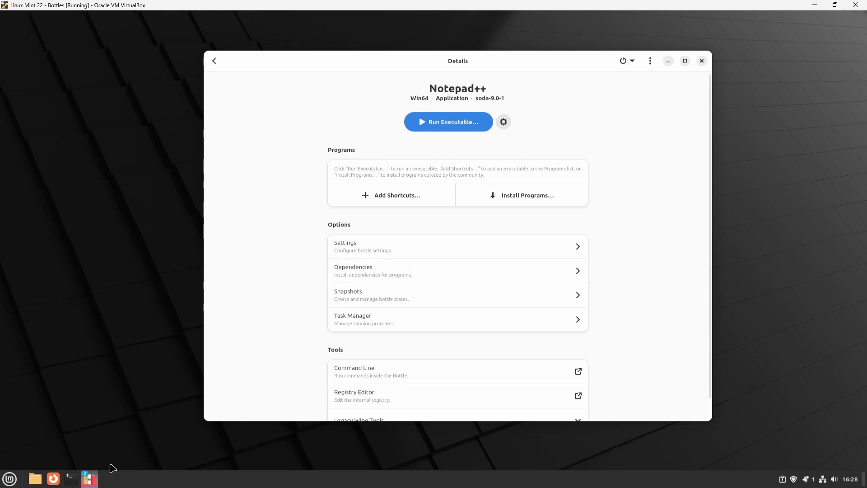
{"action": "mouse_move", "coordinate": [91, 483]}
{"action": "left_click", "coordinate": [152, 457]}
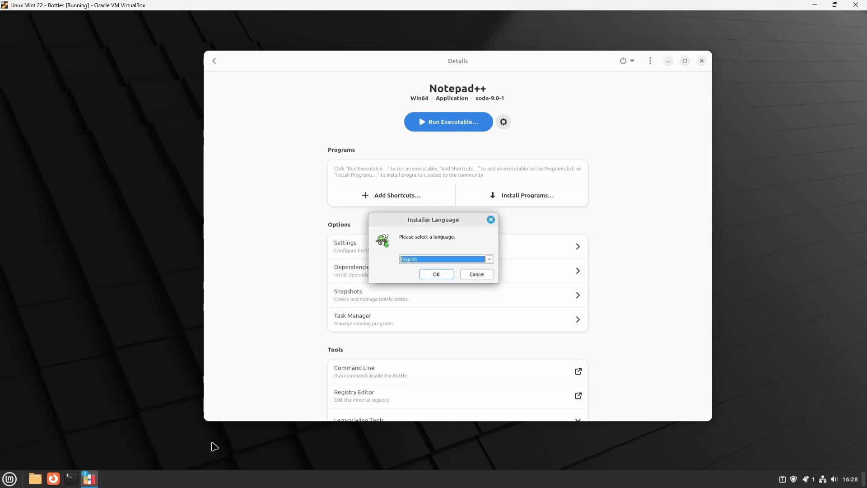
- Install Notepad++ v8.7.1 in English with the default destination folder and components, without a desktop shortcut, and finish the setup
{"action": "left_click", "coordinate": [441, 275]}
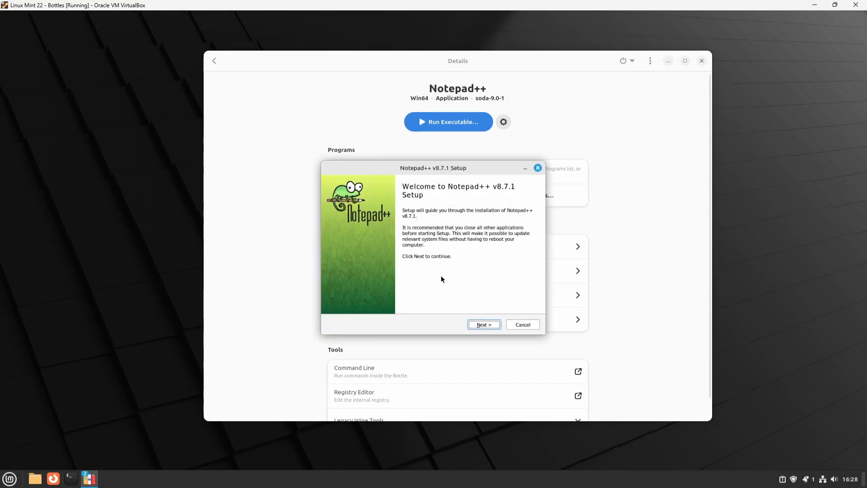
{"action": "left_click", "coordinate": [486, 326]}
{"action": "left_click", "coordinate": [487, 326]}
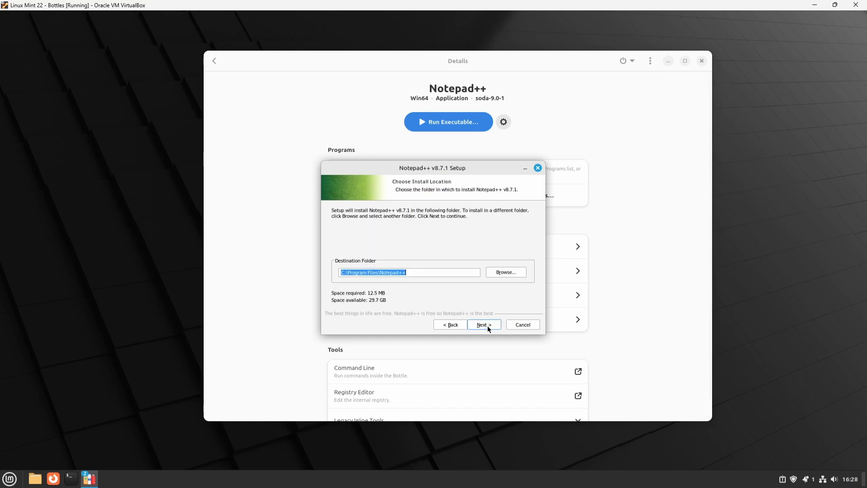
{"action": "left_click", "coordinate": [487, 326]}
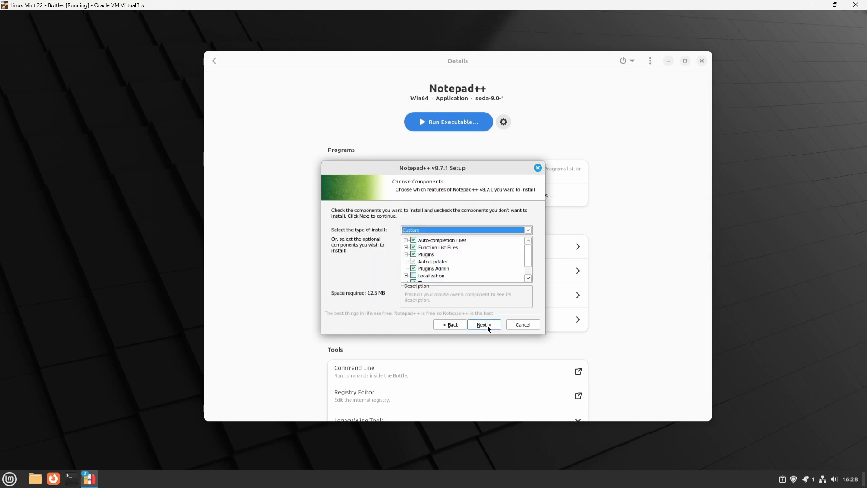
{"action": "left_click", "coordinate": [487, 327]}
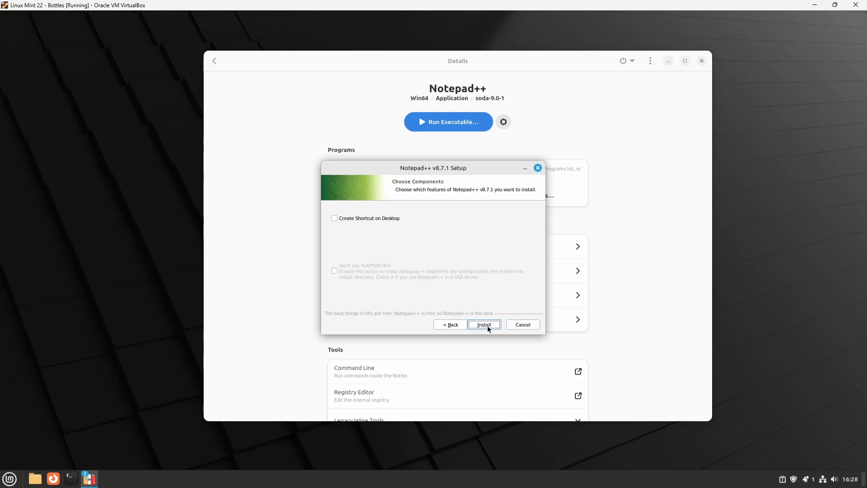
{"action": "left_click", "coordinate": [483, 327]}
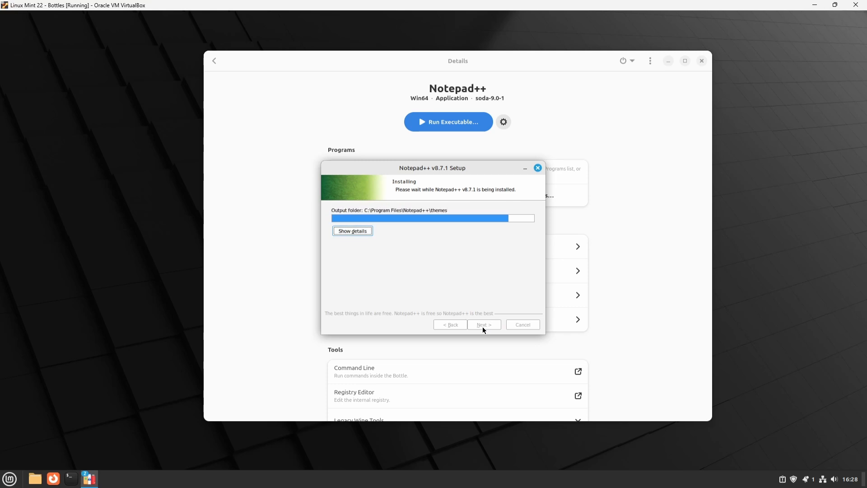
{"action": "left_click", "coordinate": [440, 243]}
{"action": "left_click", "coordinate": [478, 325]}
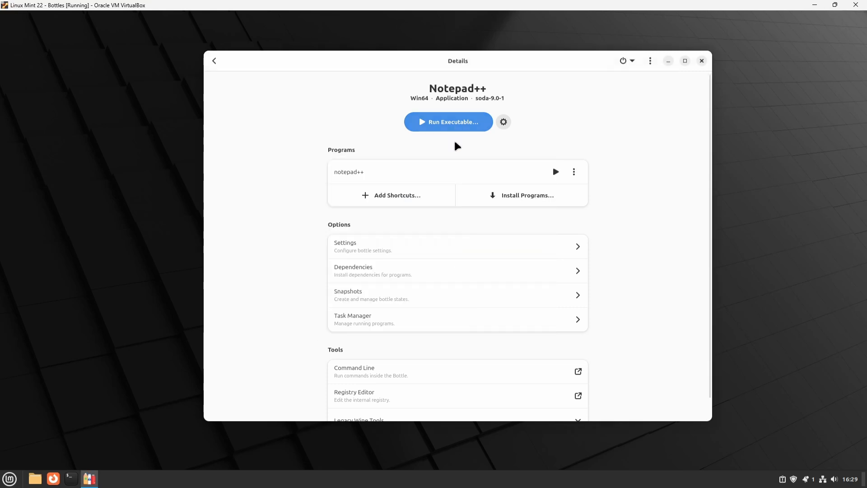
- Launch notepad++ from the bottle's programs, move its window over the Bottles window, and enter "This is a test" followed by two line breaks
{"action": "left_click", "coordinate": [556, 172]}
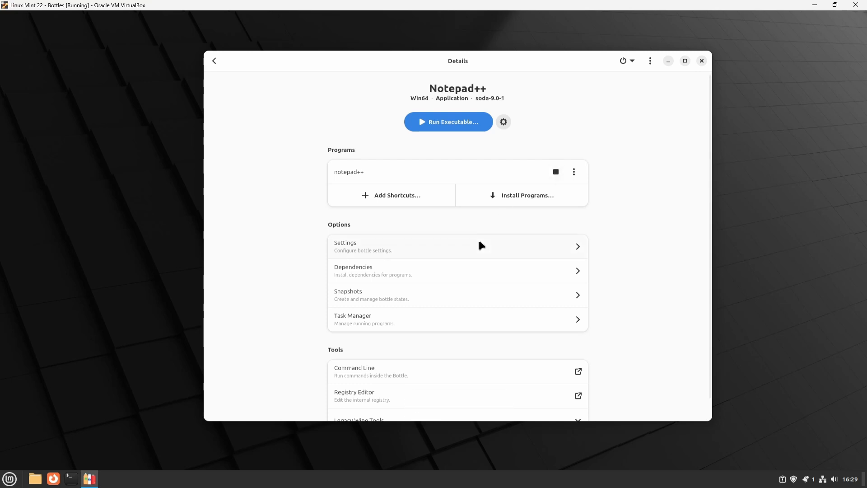
{"action": "left_click_drag", "start_coordinate": [336, 18], "coordinate": [483, 70]}
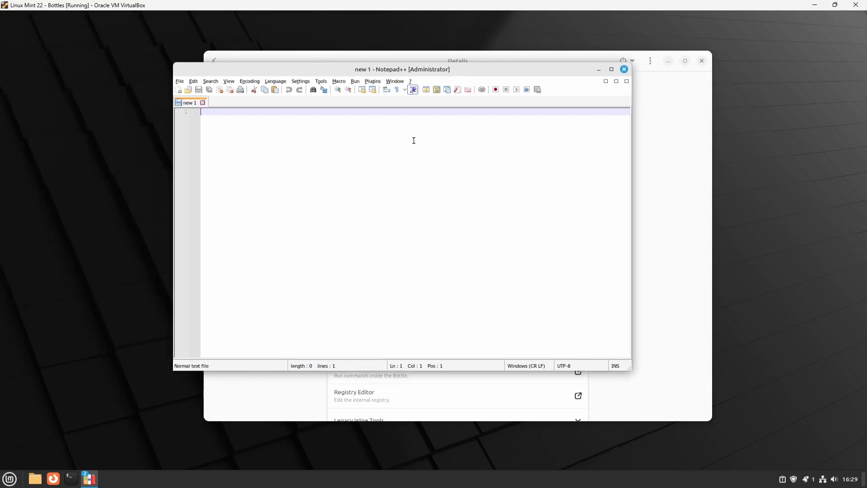
{"action": "type", "text": "This is a test"}
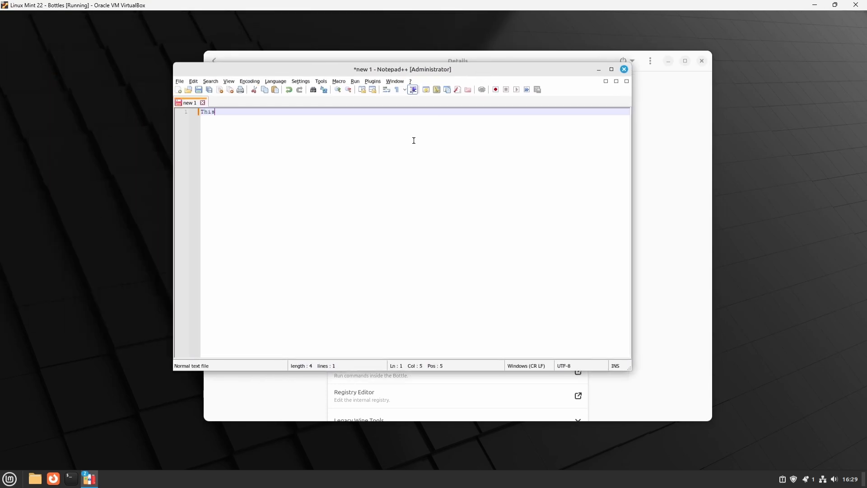
{"action": "key", "text": "Return"}
{"action": "key", "text": "Return"}
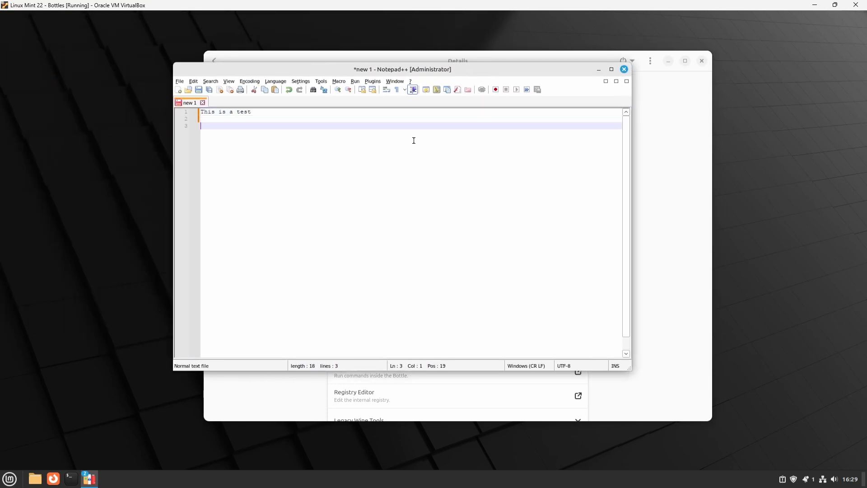
- Check the version and licence information in the About Notepad++ dialog, and close the dialog
{"action": "left_click", "coordinate": [410, 81]}
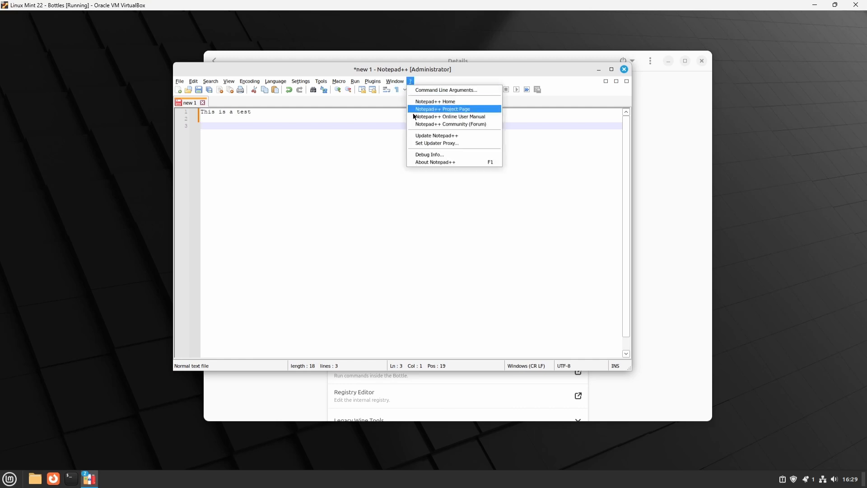
{"action": "left_click", "coordinate": [426, 164]}
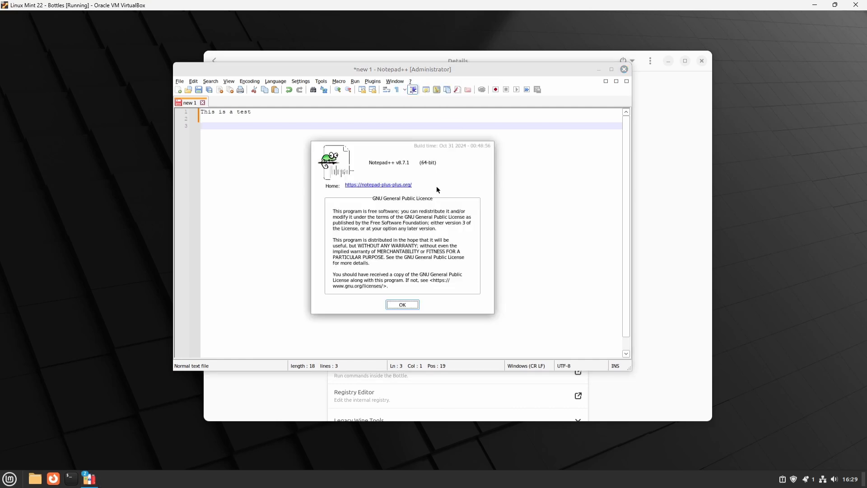
{"action": "left_click", "coordinate": [402, 304]}
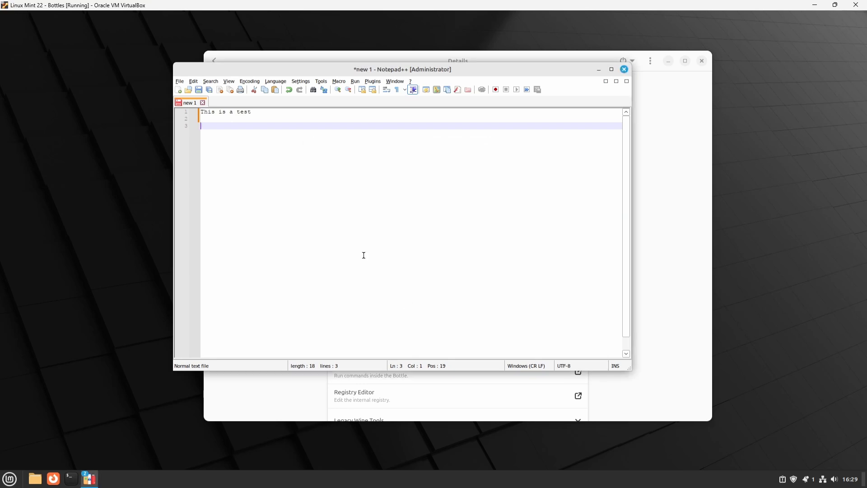
- Exit Notepad++ and maximize the Bottles window
{"action": "left_click", "coordinate": [180, 81]}
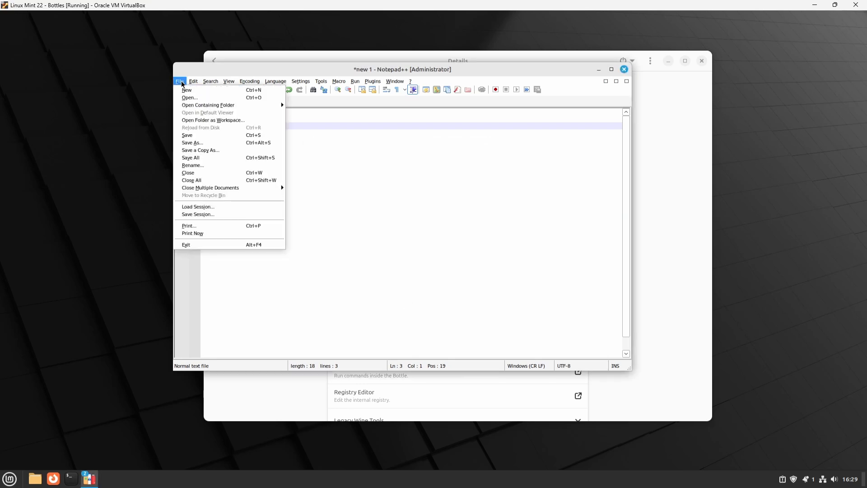
{"action": "left_click", "coordinate": [201, 245]}
{"action": "left_click", "coordinate": [685, 61]}
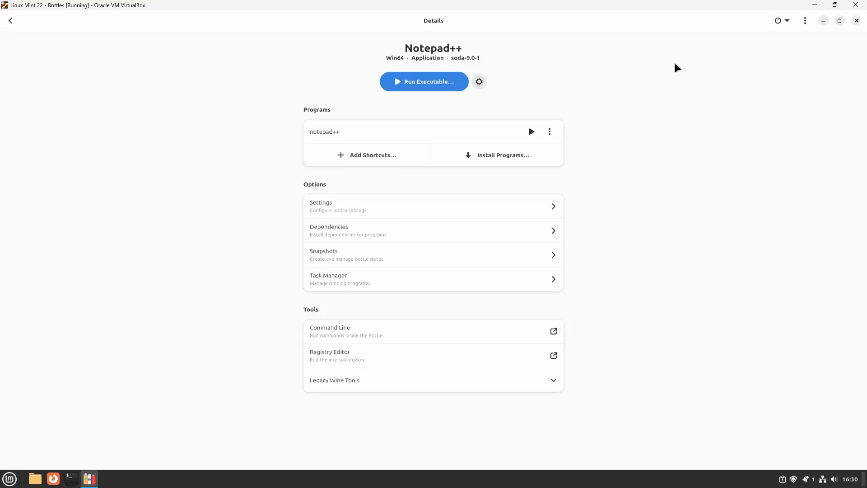
- Review the Notepad++ bottle's component, display and performance settings, and look through the available Windows versions without changing the selection
{"action": "left_click", "coordinate": [444, 210]}
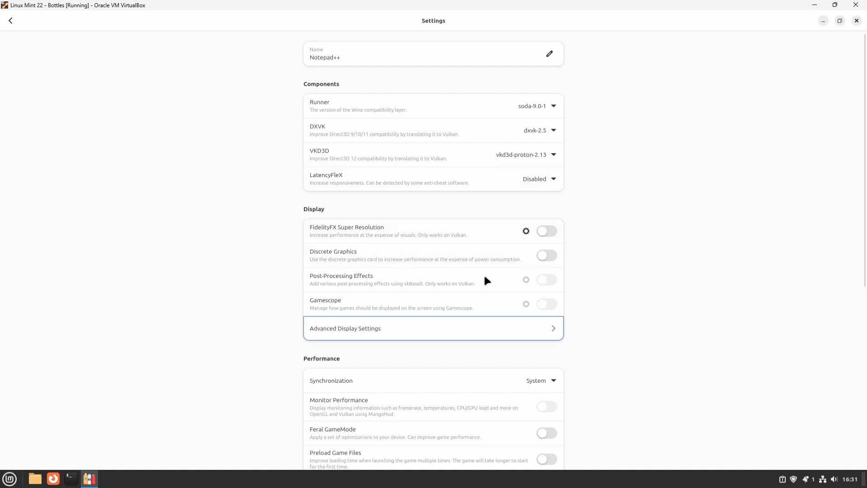
{"action": "scroll", "coordinate": [484, 276], "scroll_direction": "down", "scroll_amount": 4}
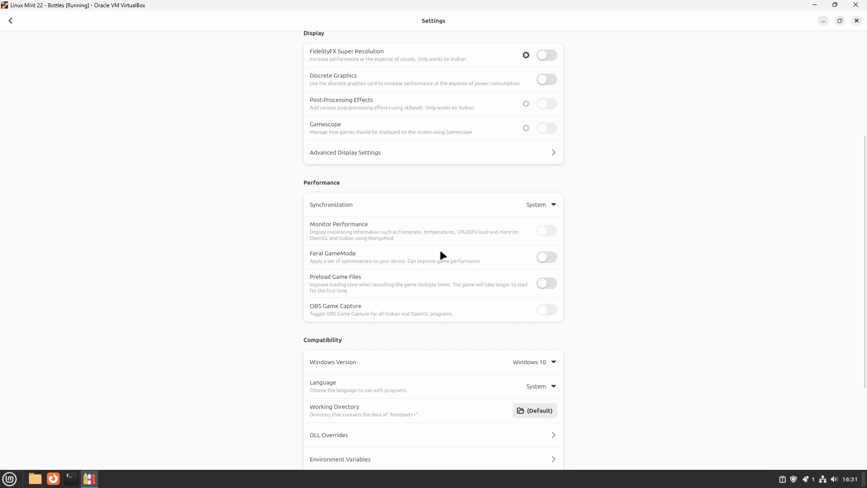
{"action": "scroll", "coordinate": [441, 291], "scroll_direction": "down", "scroll_amount": 2}
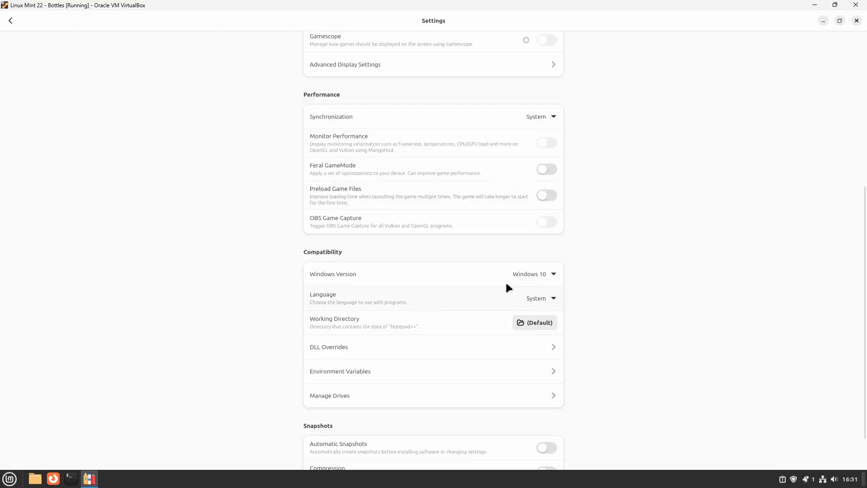
{"action": "left_click", "coordinate": [535, 273]}
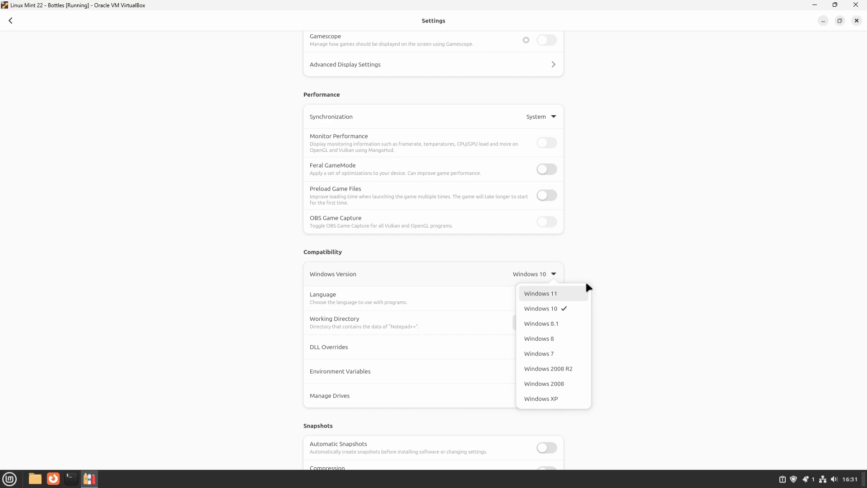
{"action": "left_click", "coordinate": [638, 266]}
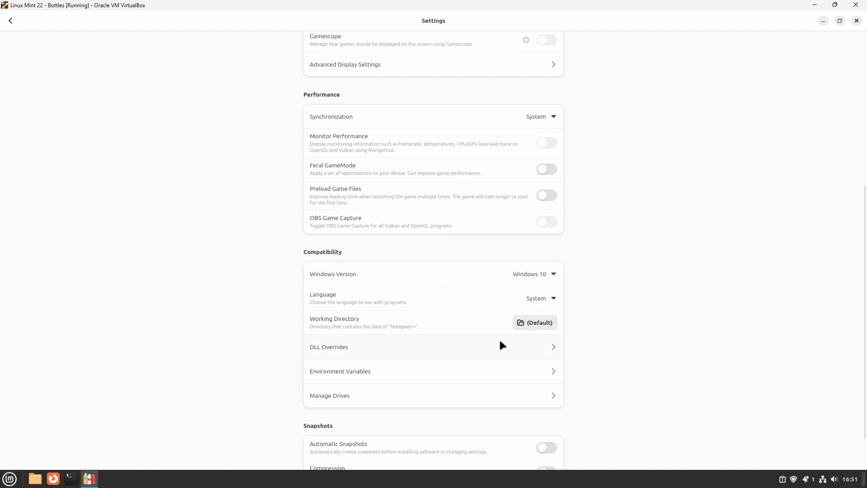
- Examine the bottle's environment variables, mapped drives and snapshot settings, and return to the bottle's details
{"action": "left_click", "coordinate": [457, 376]}
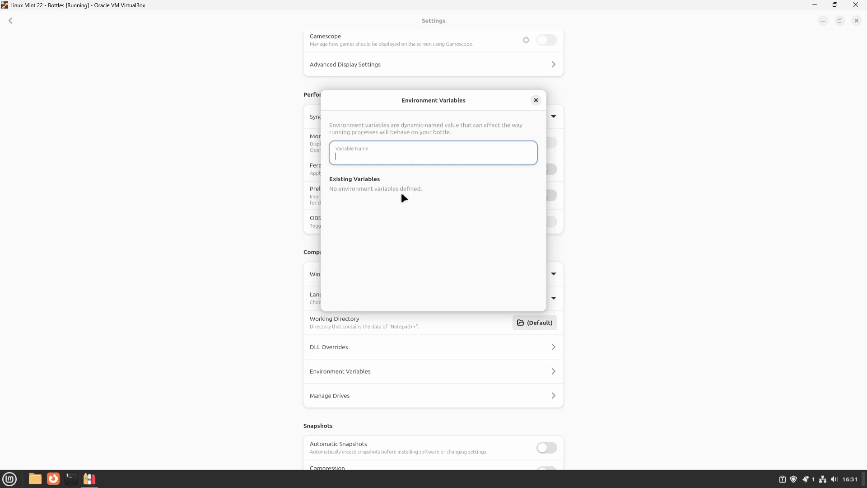
{"action": "key", "text": "Escape"}
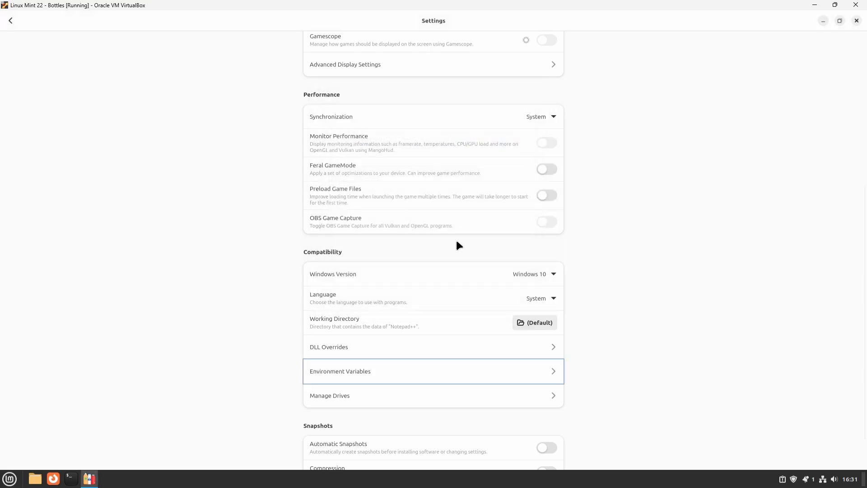
{"action": "scroll", "coordinate": [459, 246], "scroll_direction": "down", "scroll_amount": 2}
{"action": "left_click", "coordinate": [472, 355]}
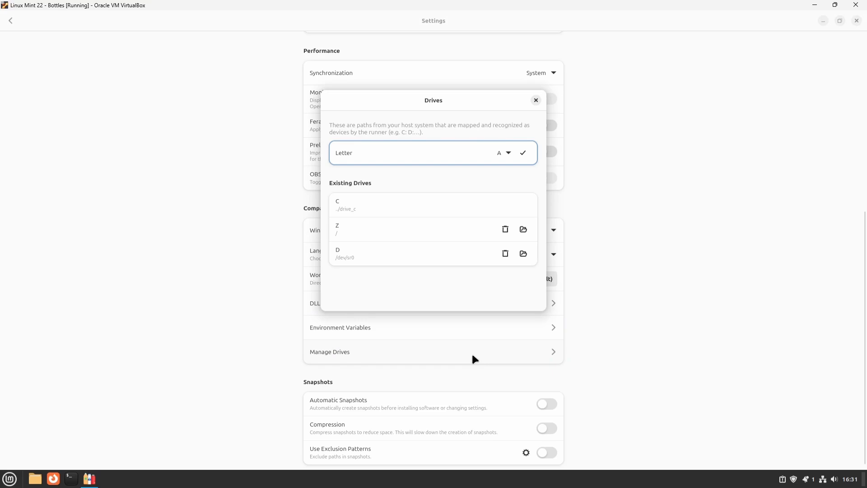
{"action": "key", "text": "Escape"}
{"action": "scroll", "coordinate": [478, 265], "scroll_direction": "down", "scroll_amount": 1}
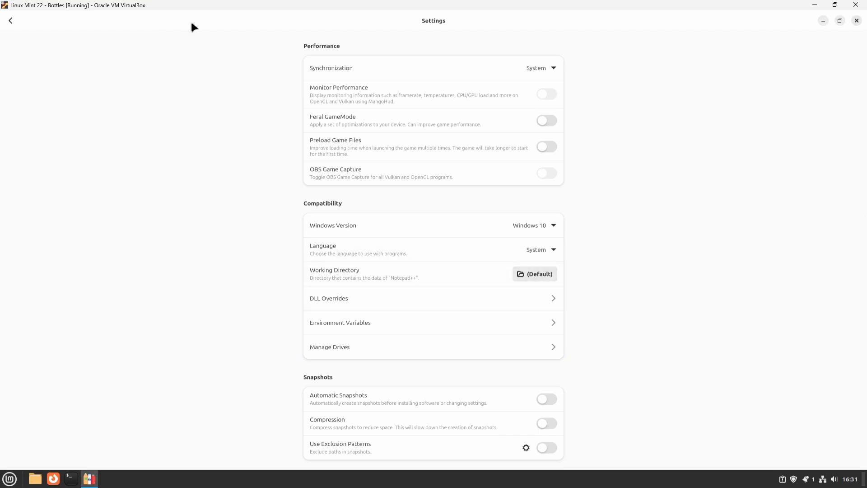
{"action": "left_click", "coordinate": [14, 18]}
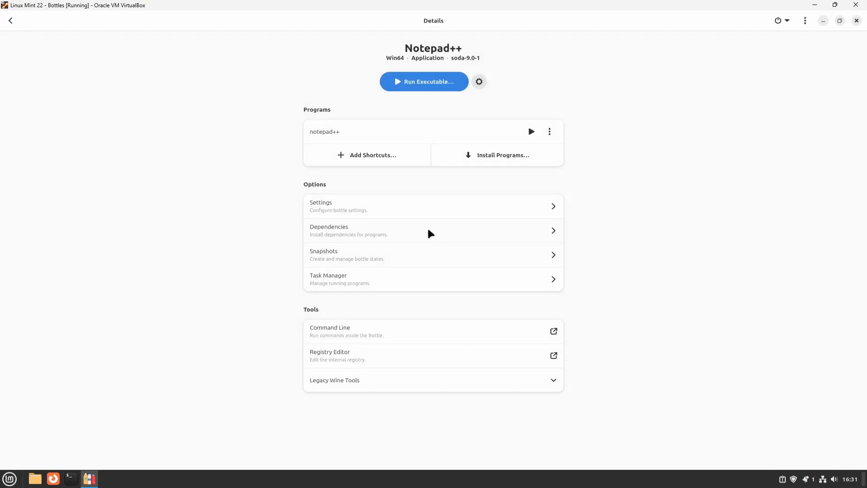
- View the bottle's Dependencies, Snapshots and Task Manager pages one after another, returning to the details page after each
{"action": "left_click", "coordinate": [444, 235]}
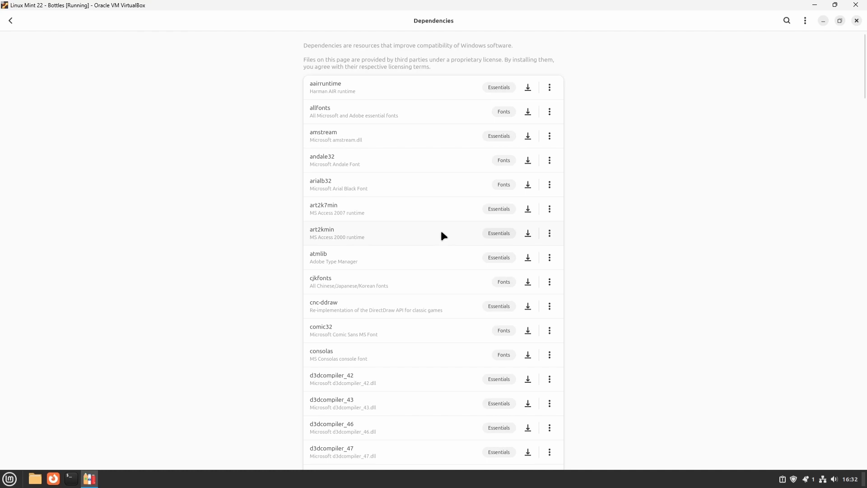
{"action": "left_click", "coordinate": [10, 21]}
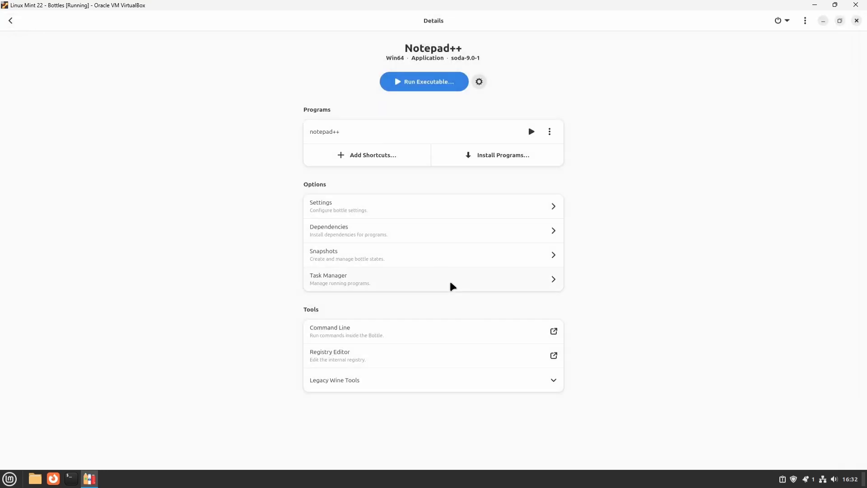
{"action": "left_click", "coordinate": [447, 257]}
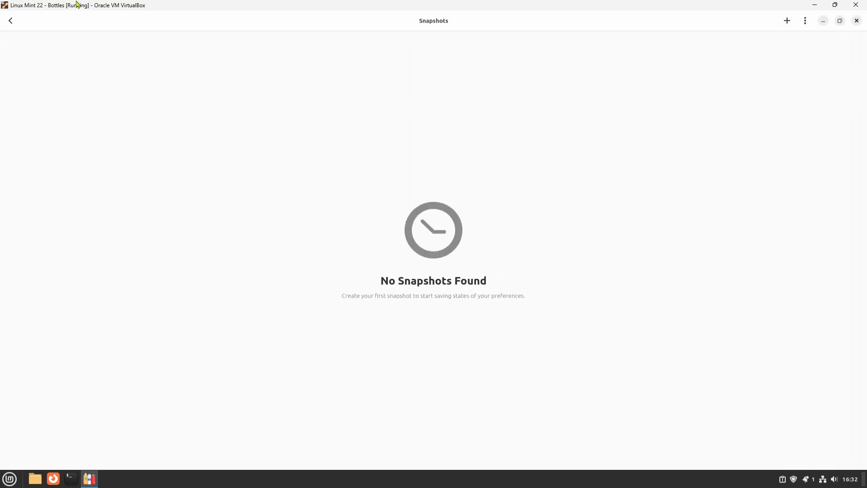
{"action": "left_click", "coordinate": [11, 20]}
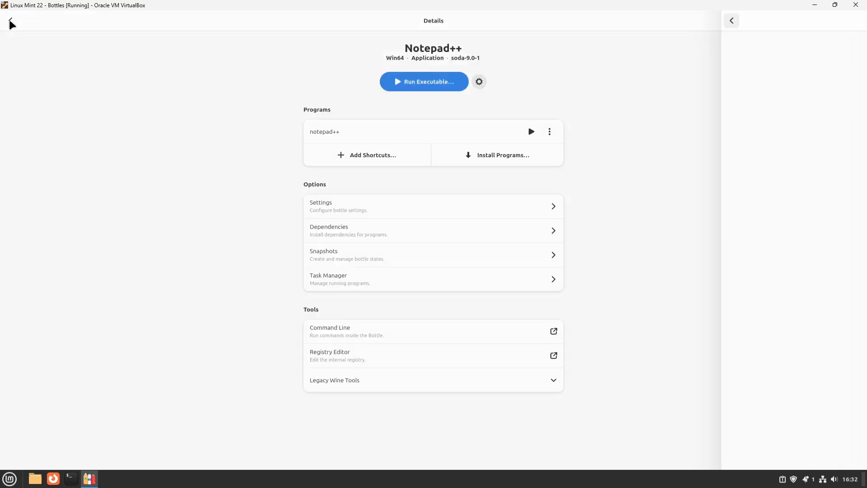
{"action": "left_click", "coordinate": [430, 287]}
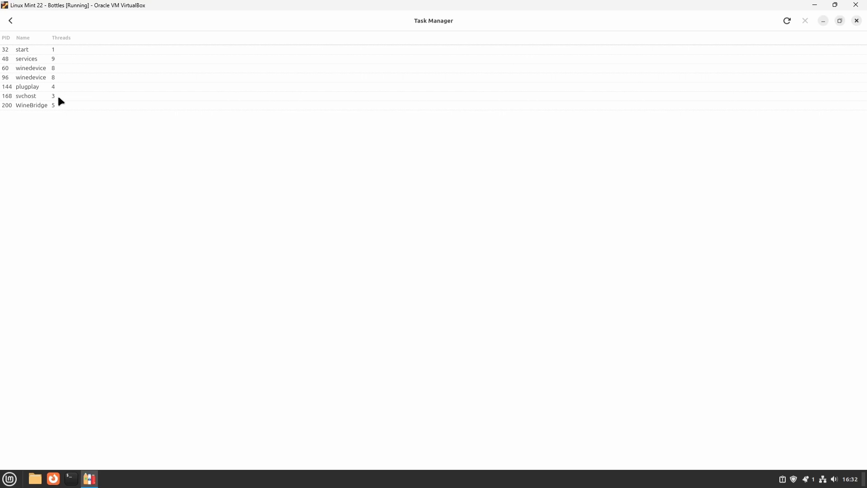
{"action": "left_click", "coordinate": [10, 20]}
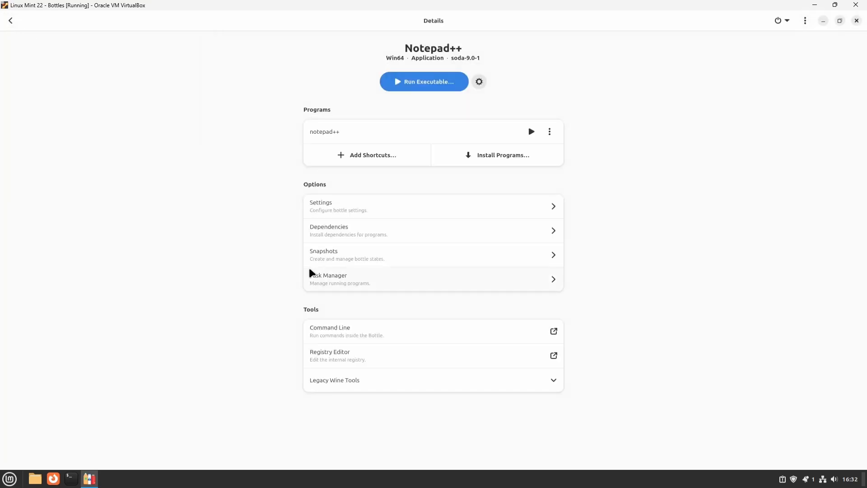
- Open the bottle's command line, list the current directory with dir, switch to c: and list that drive's contents
{"action": "left_click", "coordinate": [410, 337]}
{"action": "mouse_move", "coordinate": [90, 478]}
{"action": "left_click", "coordinate": [142, 452]}
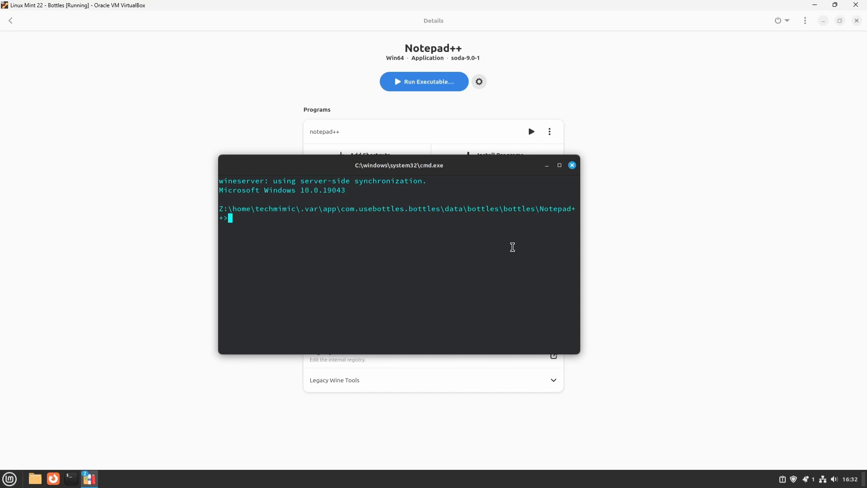
{"action": "type", "text": "dir"}
{"action": "key", "text": "Return"}
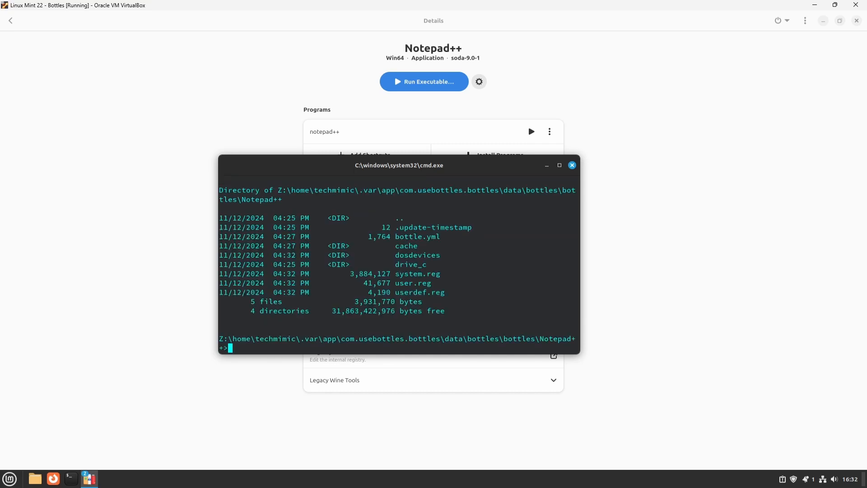
{"action": "type", "text": "c:"}
{"action": "key", "text": "Return"}
{"action": "type", "text": "dir"}
{"action": "key", "text": "Return"}
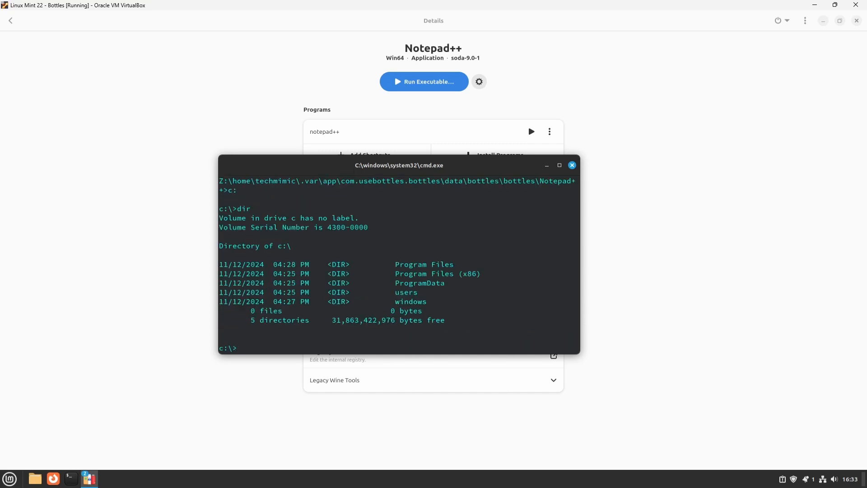
- List the short folder names with dir /x, change to PROG~FBU, list its contents with dir, and close the command line
{"action": "type", "text": "dir /x"}
{"action": "key", "text": "Return"}
{"action": "type", "text": "cd PROG~"}
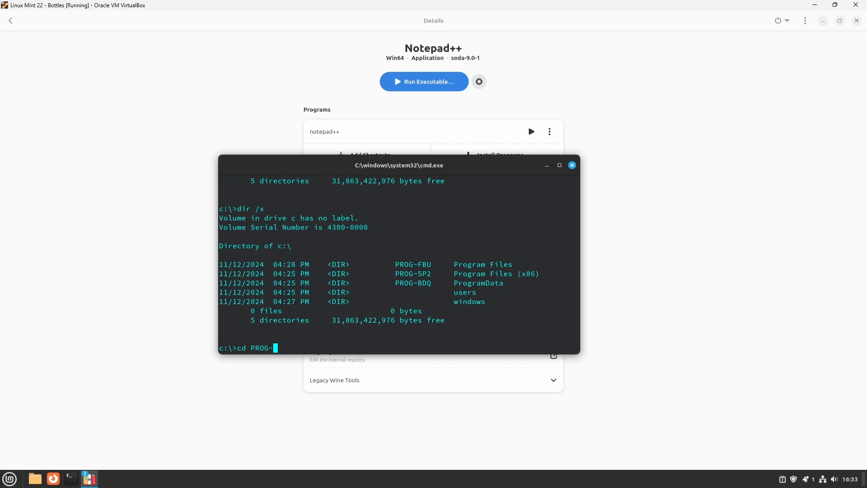
{"action": "type", "text": "FBU"}
{"action": "key", "text": "Return"}
{"action": "type", "text": "dir"}
{"action": "key", "text": "Return"}
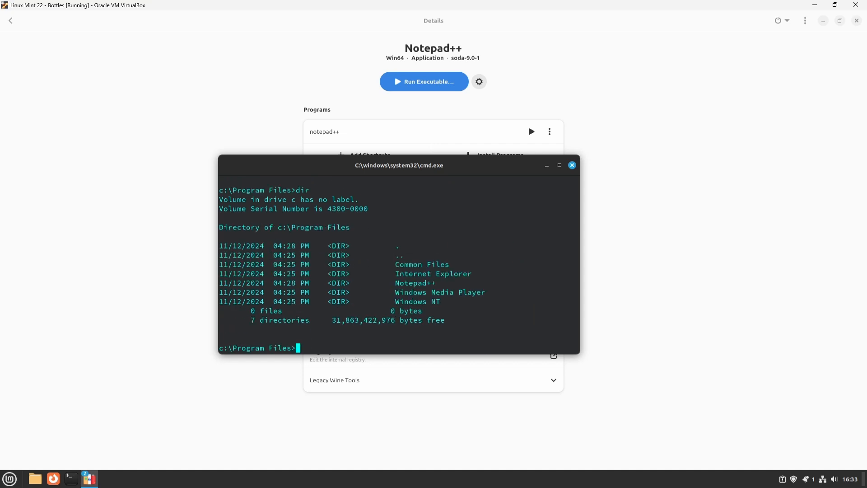
{"action": "key", "text": "alt+F4"}
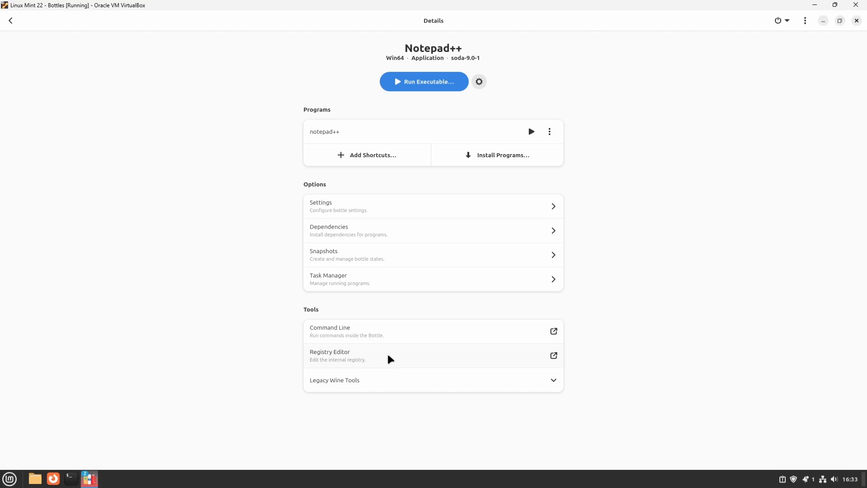
- In the bottle's Registry Editor, inspect the key HKEY_LOCAL_MACHINE\Software\Notepad++, and close the editor
{"action": "mouse_move", "coordinate": [89, 480]}
{"action": "left_click", "coordinate": [130, 442]}
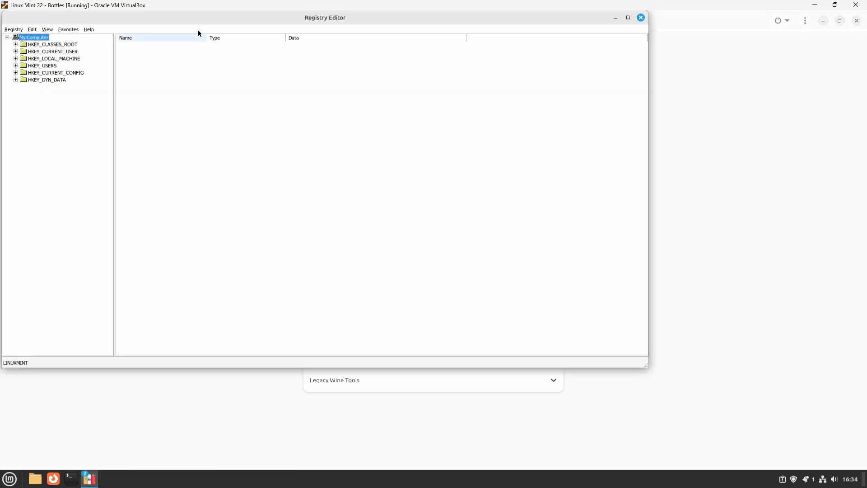
{"action": "left_click_drag", "start_coordinate": [235, 20], "coordinate": [352, 67]}
{"action": "left_click", "coordinate": [115, 93]}
{"action": "left_click", "coordinate": [125, 107]}
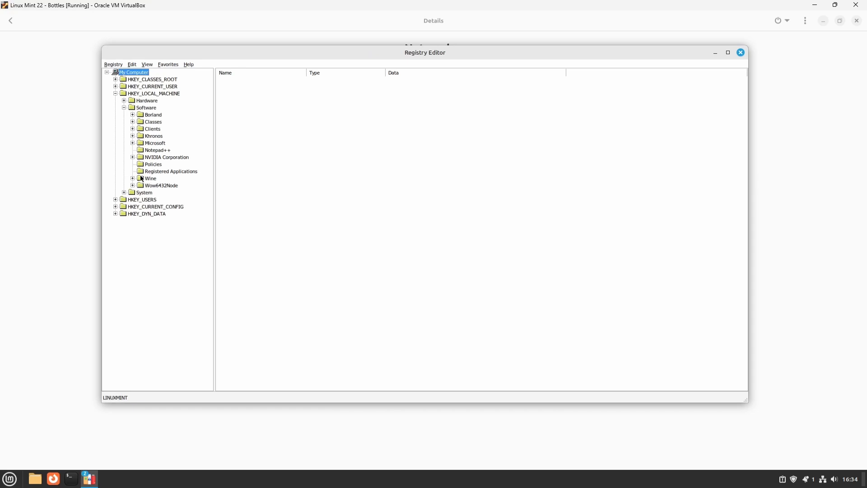
{"action": "left_click", "coordinate": [142, 151]}
{"action": "left_click", "coordinate": [284, 138]}
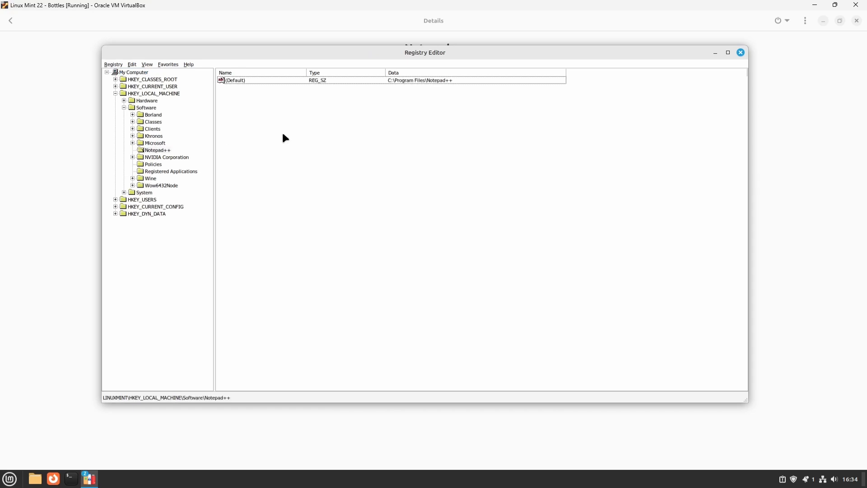
{"action": "key", "text": "alt+F4"}
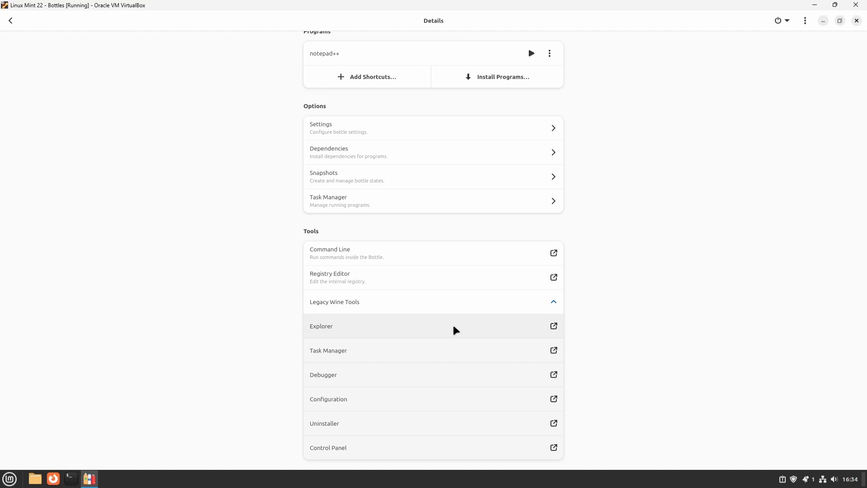
- Open the bottle's legacy Wine Explorer, bring its window forward to view the Desktop folders, and close it
{"action": "left_click", "coordinate": [456, 331]}
{"action": "mouse_move", "coordinate": [90, 478]}
{"action": "left_click", "coordinate": [159, 435]}
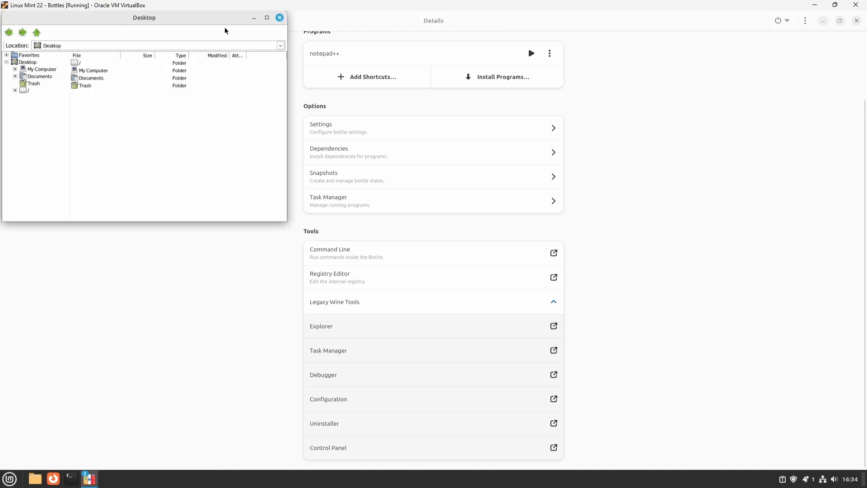
{"action": "left_click", "coordinate": [280, 18]}
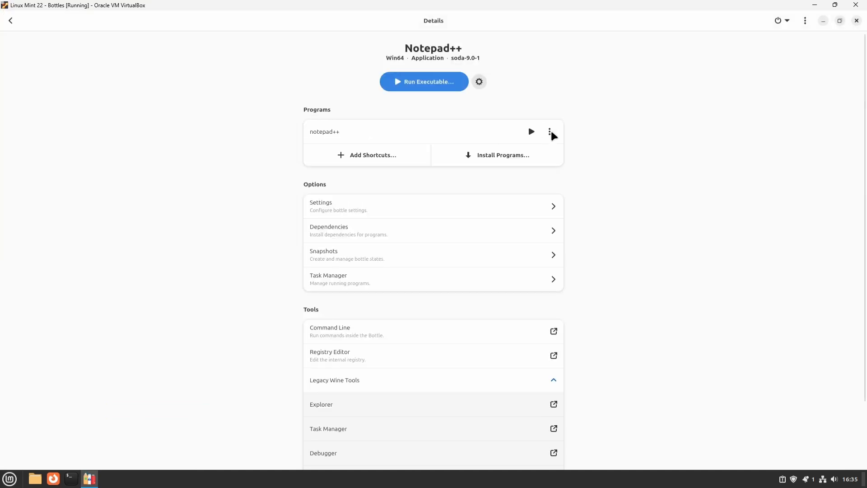
- Add the bottle's notepad++ program to the Bottles library
{"action": "left_click", "coordinate": [551, 132]}
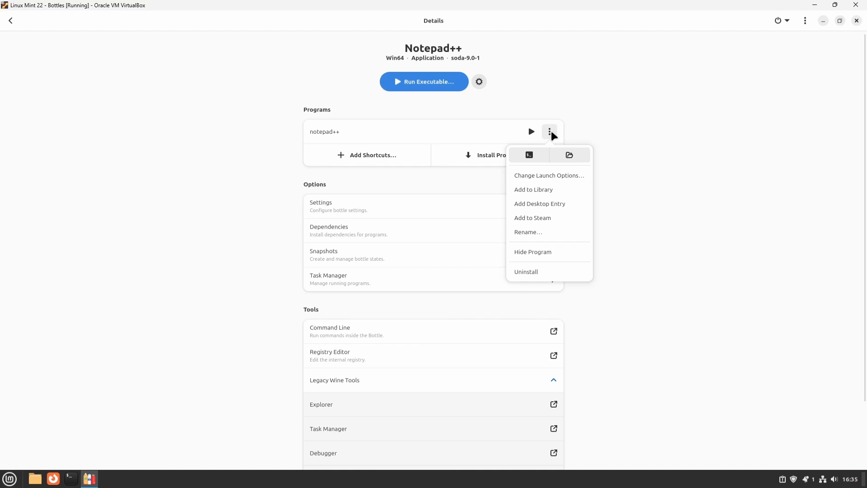
{"action": "left_click", "coordinate": [552, 189]}
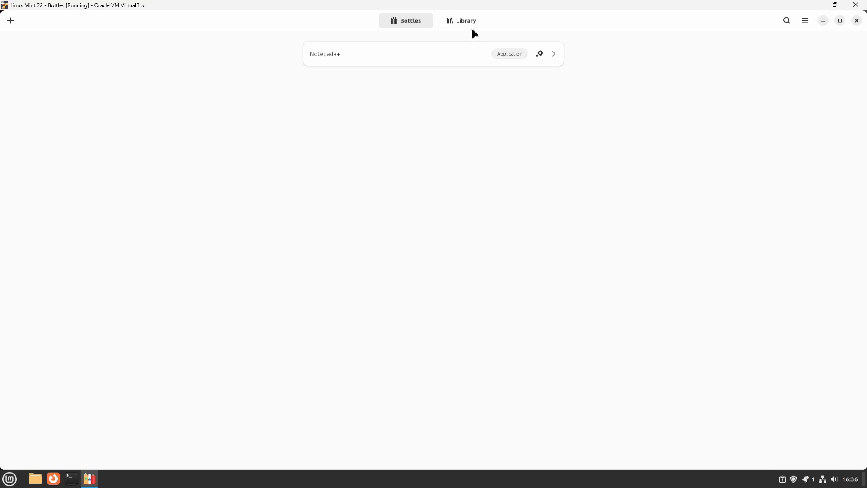
- View the notepad++ entry in the Bottles library and return to the bottles list
{"action": "left_click", "coordinate": [471, 26]}
{"action": "mouse_move", "coordinate": [442, 138]}
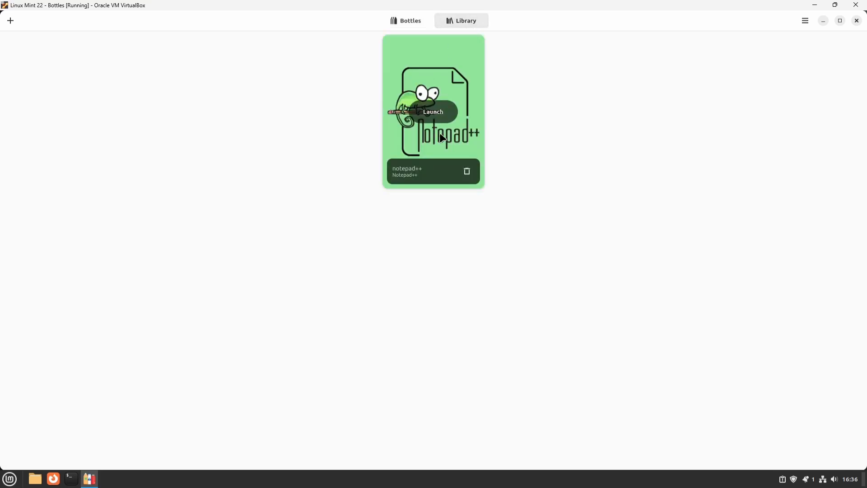
{"action": "left_click", "coordinate": [410, 27]}
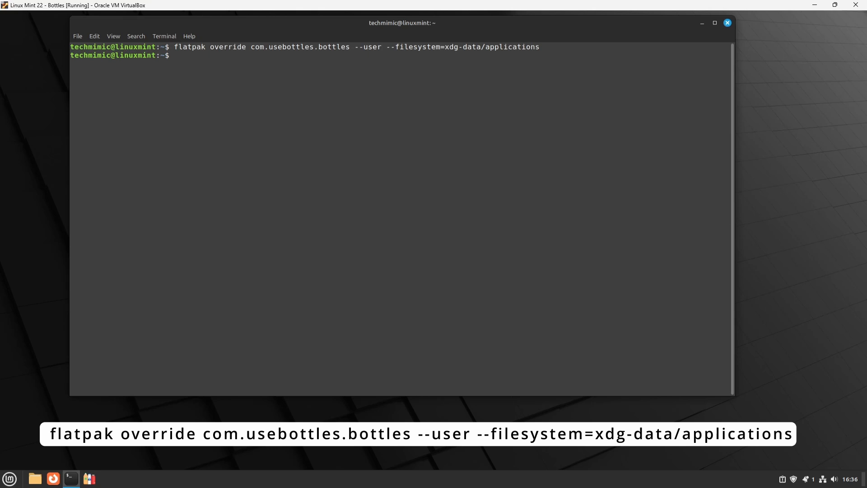
- Exit the terminal, switch to Bottles, and add a desktop entry for the notepad++ program in the Notepad++ bottle
{"action": "type", "text": "exit"}
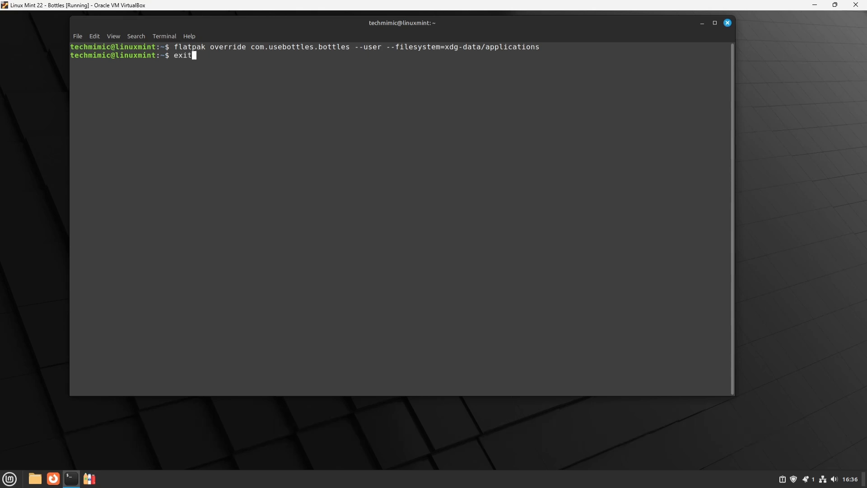
{"action": "key", "text": "Return"}
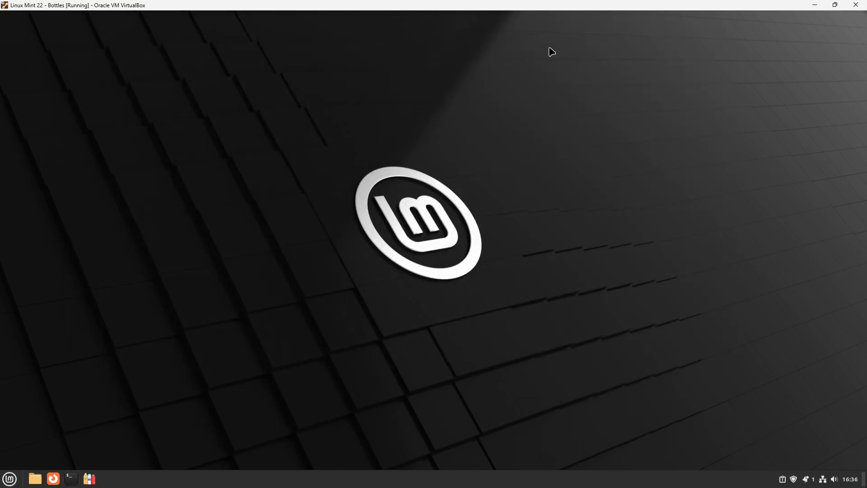
{"action": "left_click", "coordinate": [90, 479]}
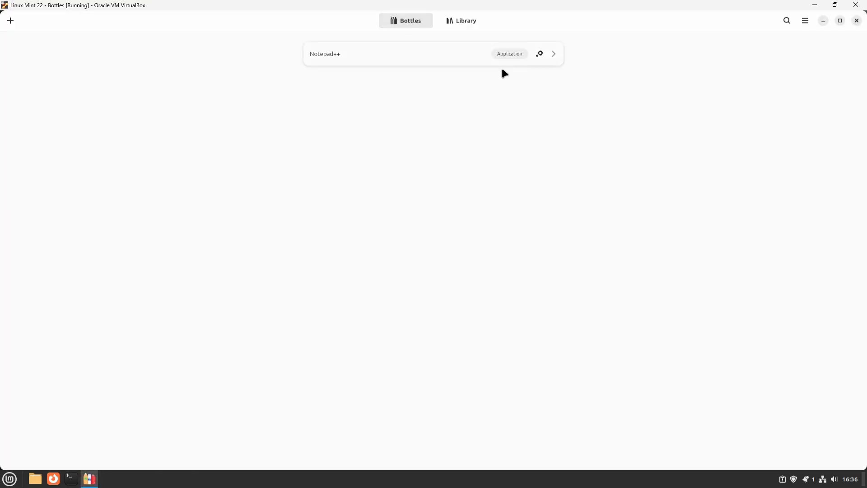
{"action": "left_click", "coordinate": [464, 53]}
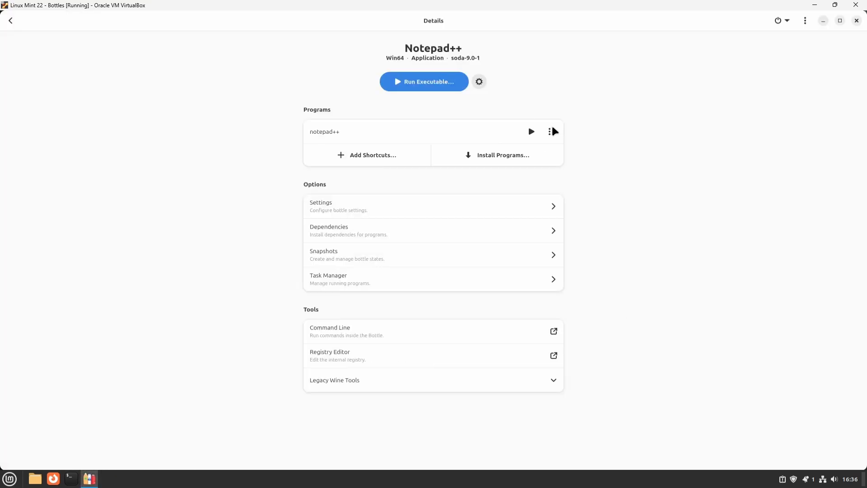
{"action": "left_click", "coordinate": [551, 131]}
{"action": "left_click", "coordinate": [544, 193]}
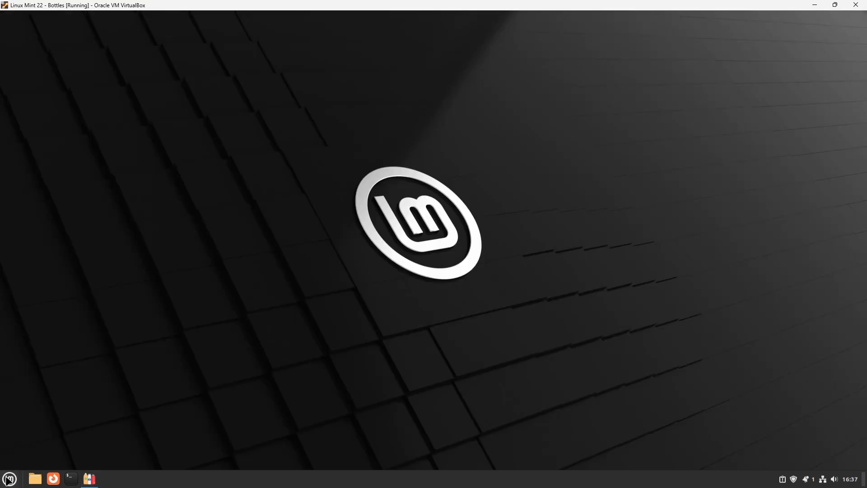
- Find notepad++ in the Mint application menu by searching for "note" and add it to the panel
{"action": "left_click", "coordinate": [6, 479]}
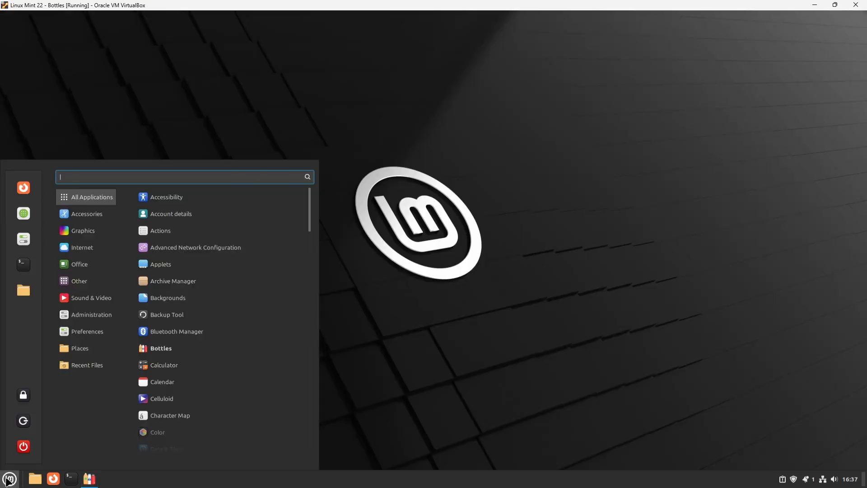
{"action": "type", "text": "note"}
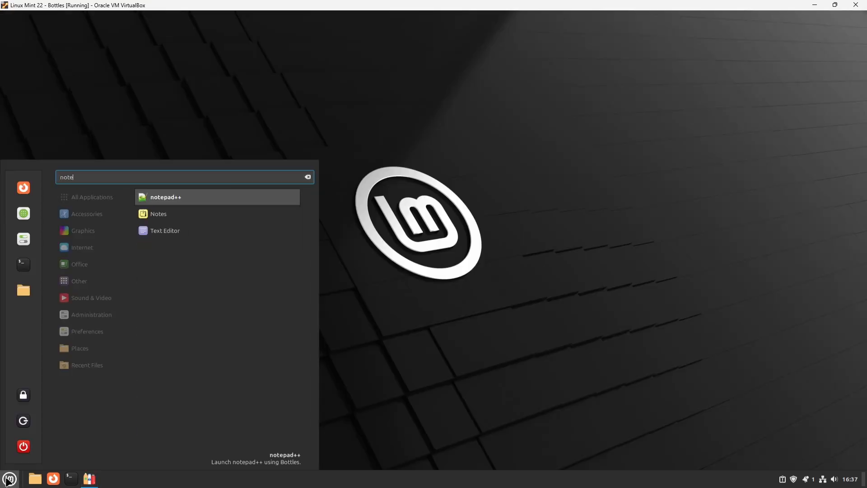
{"action": "right_click", "coordinate": [185, 198]}
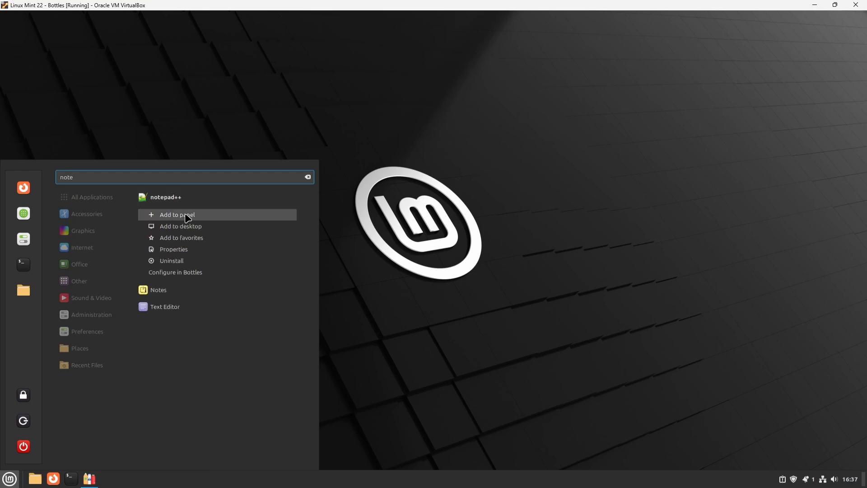
{"action": "left_click", "coordinate": [184, 214]}
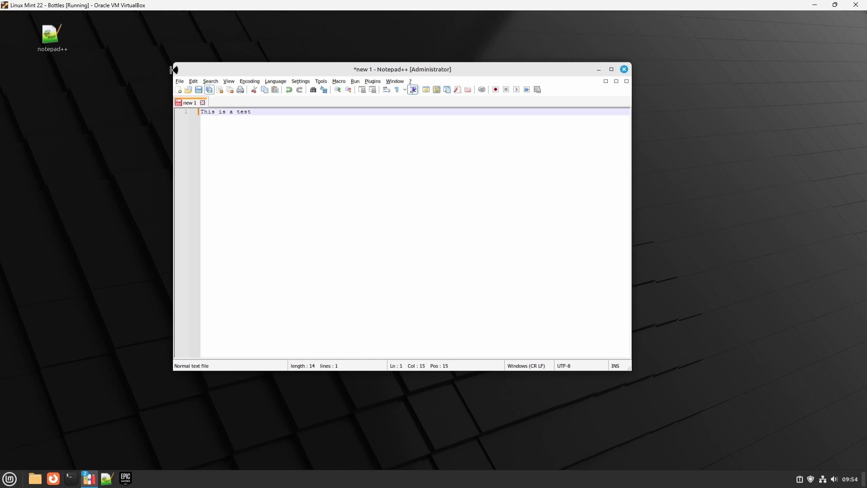
- Open Save As for the test document in Notepad++, enlarge the dialog, and examine the C: drive and its users folder
{"action": "left_click", "coordinate": [180, 80]}
{"action": "left_click", "coordinate": [191, 142]}
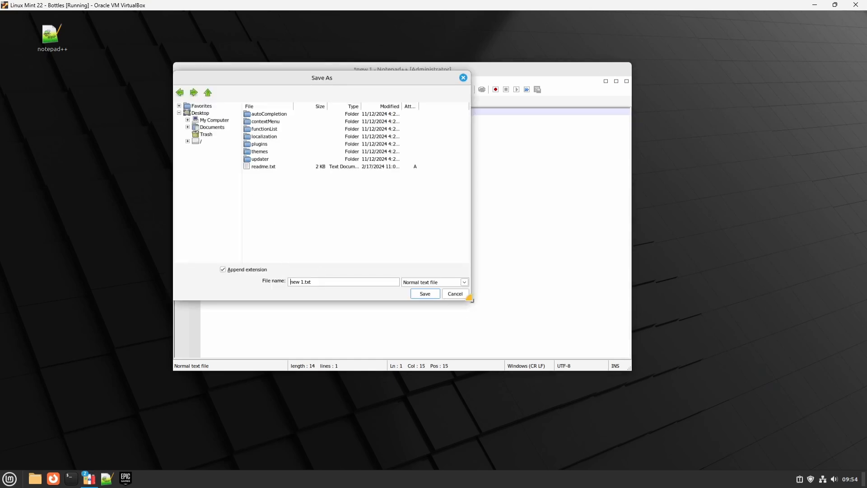
{"action": "left_click_drag", "start_coordinate": [470, 300], "coordinate": [657, 415]}
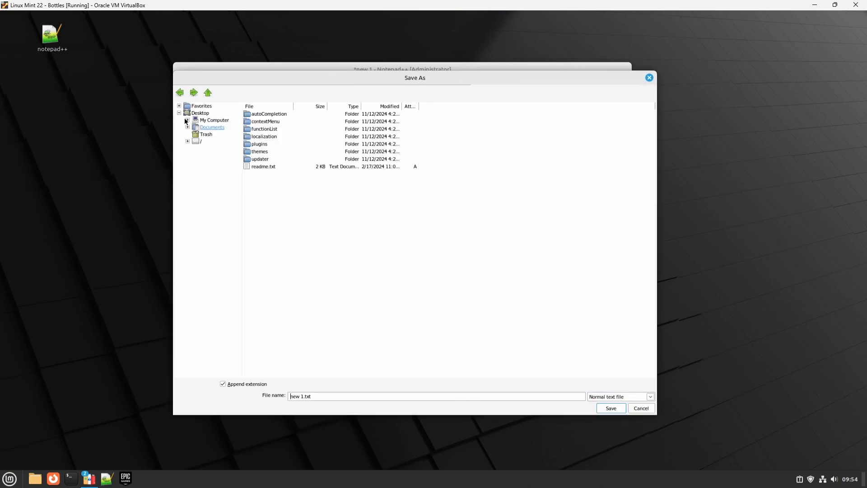
{"action": "left_click", "coordinate": [194, 122]}
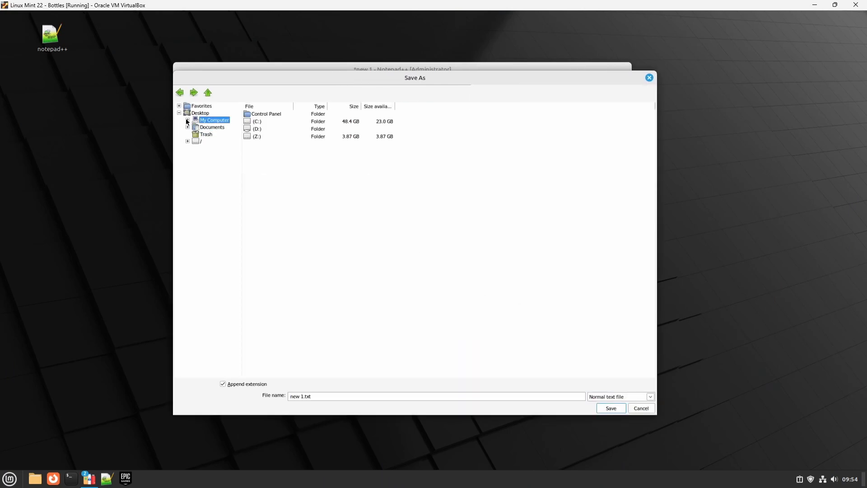
{"action": "left_click", "coordinate": [215, 128]}
{"action": "left_click_drag", "start_coordinate": [294, 107], "coordinate": [410, 108]}
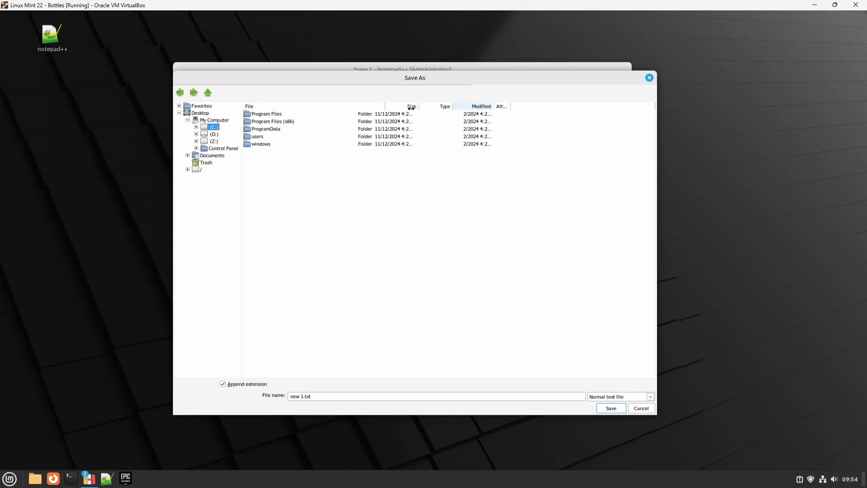
{"action": "double_click", "coordinate": [259, 137]}
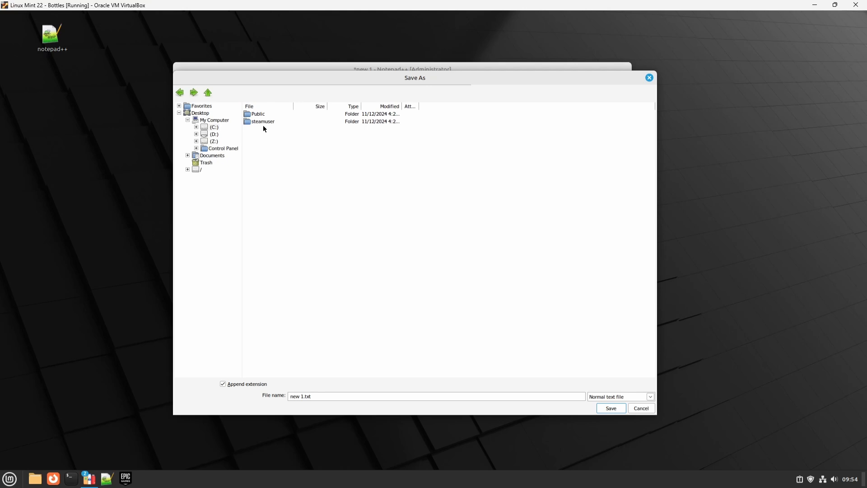
{"action": "left_click", "coordinate": [206, 93]}
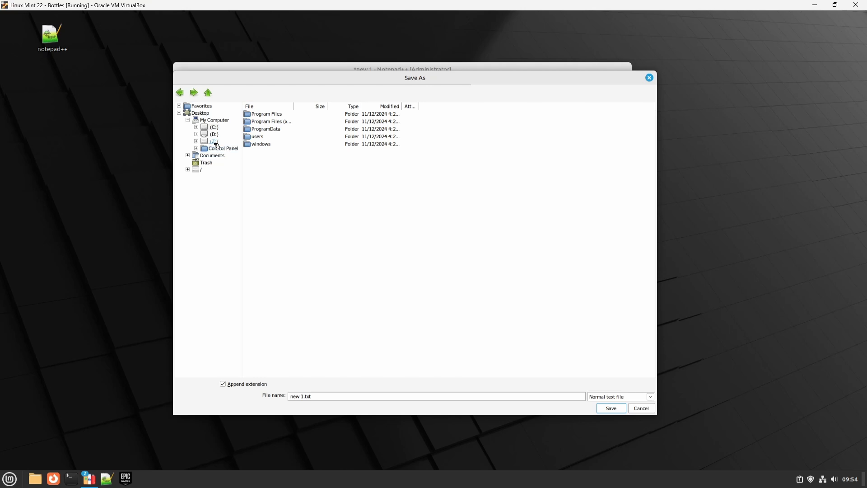
- In the Save As dialog, expand the root folder / and browse the Z: drive through home to the user's folder
{"action": "left_click", "coordinate": [203, 173]}
{"action": "left_click", "coordinate": [188, 170]}
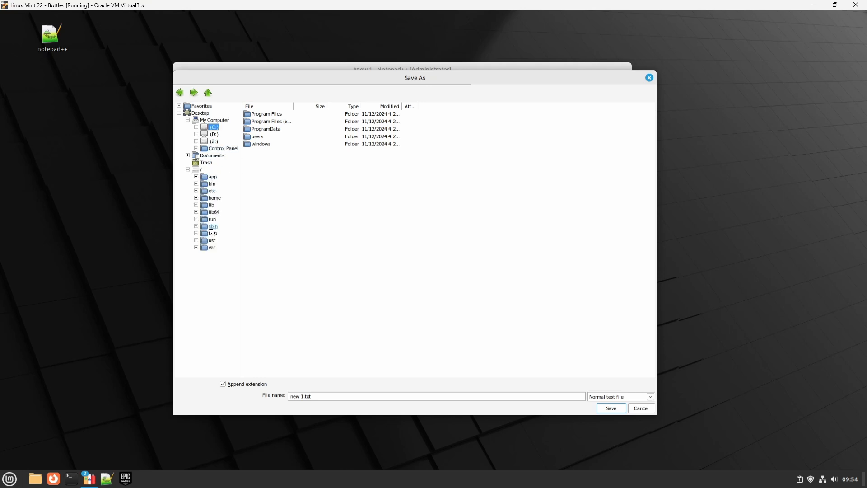
{"action": "left_click", "coordinate": [215, 142]}
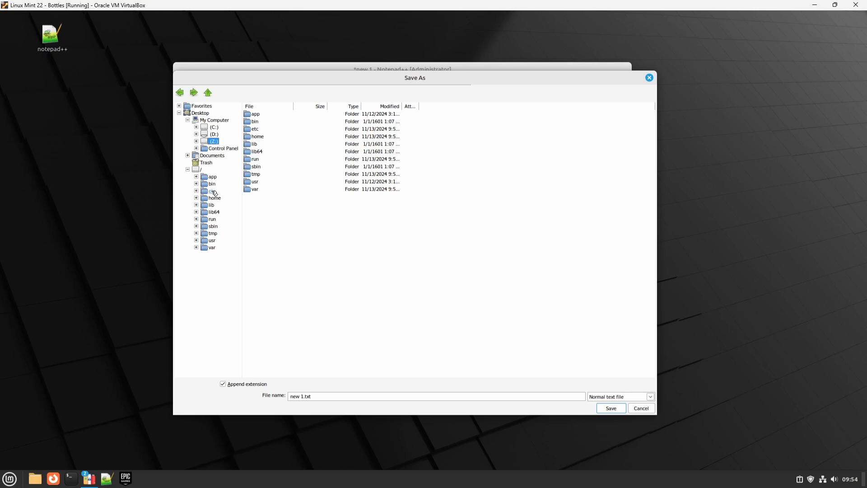
{"action": "left_click", "coordinate": [261, 138]}
{"action": "double_click", "coordinate": [263, 138]}
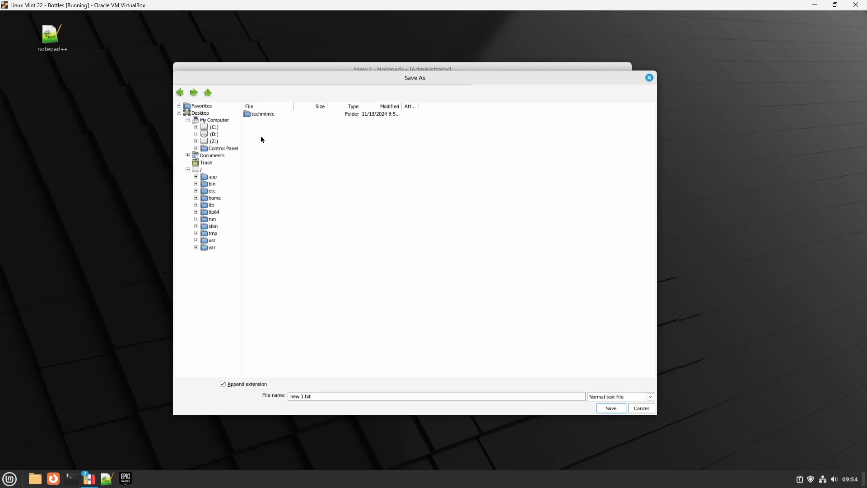
{"action": "double_click", "coordinate": [268, 116]}
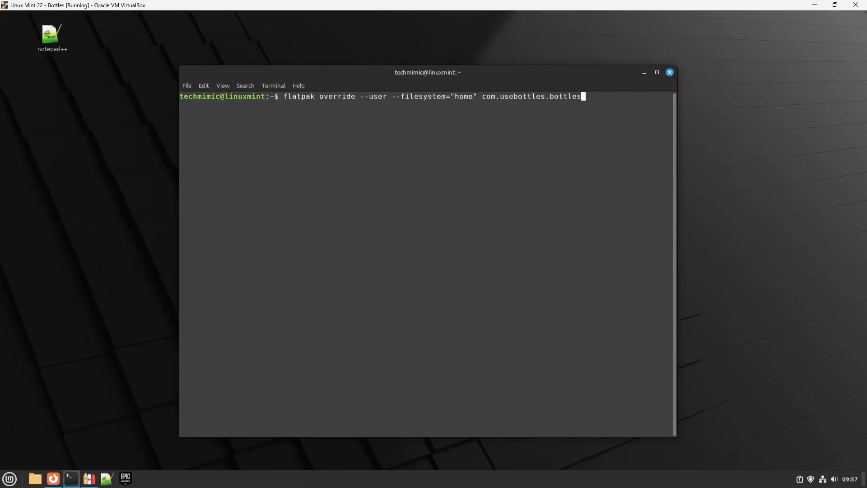
- In a terminal, run flatpak override --user --filesystem="home" com.usebottles.bottles to give Bottles access to the home folder
{"action": "key", "text": "Return"}
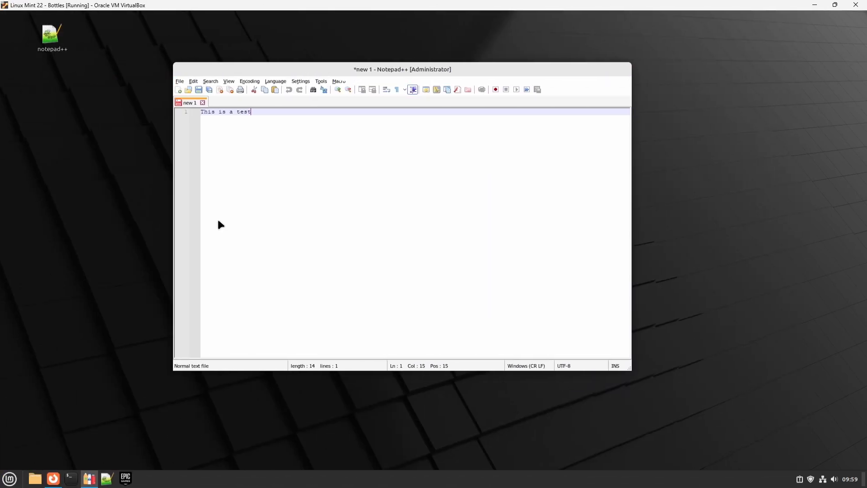
- Save the Notepad++ document as test.txt in the Documents folder of the user's home on the Z: drive
{"action": "key", "text": "ctrl+s"}
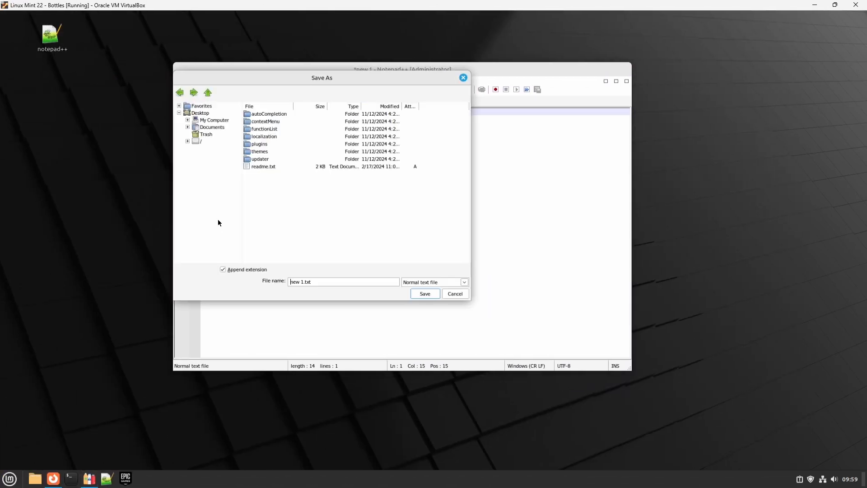
{"action": "left_click_drag", "start_coordinate": [468, 298], "coordinate": [672, 435]}
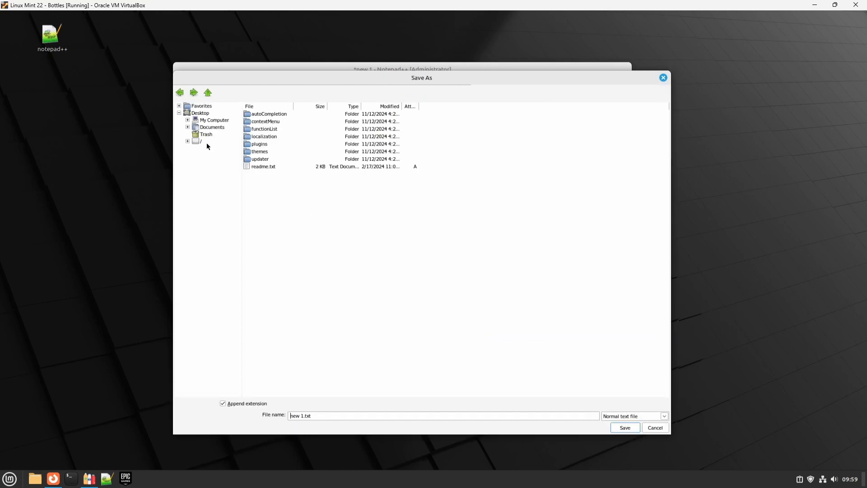
{"action": "left_click", "coordinate": [187, 120]}
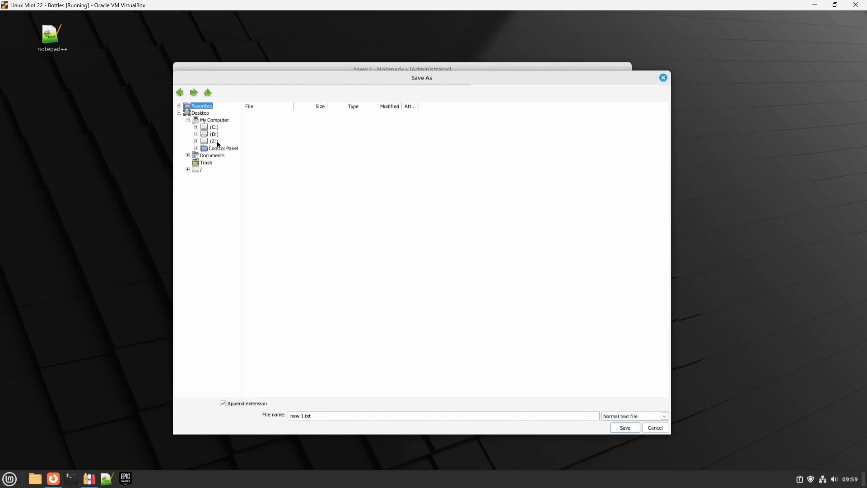
{"action": "left_click", "coordinate": [196, 141]}
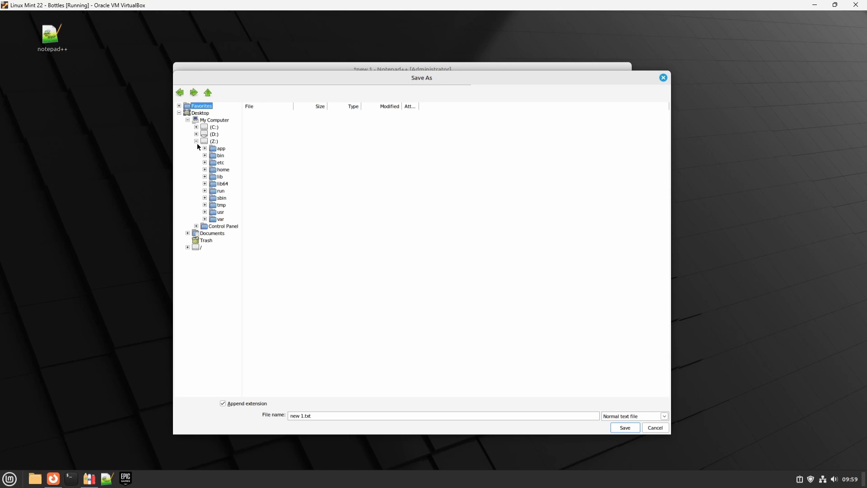
{"action": "left_click", "coordinate": [205, 170]}
{"action": "left_click", "coordinate": [214, 178]}
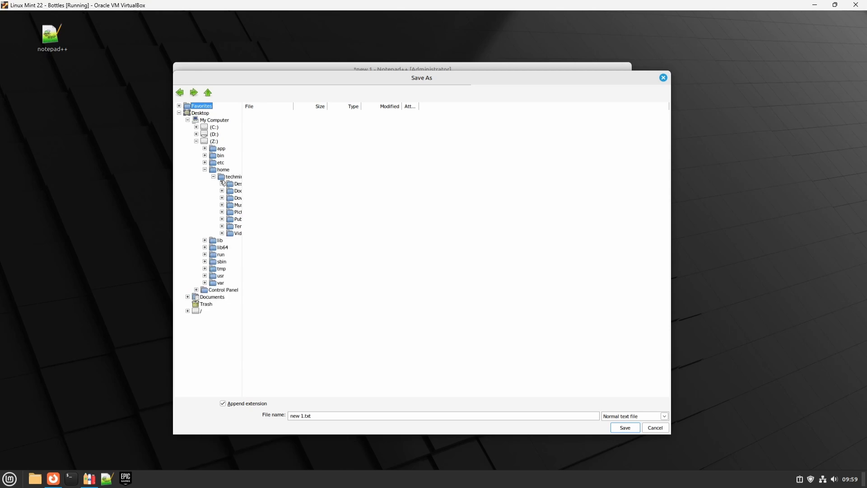
{"action": "left_click_drag", "start_coordinate": [244, 180], "coordinate": [269, 197]}
{"action": "left_click", "coordinate": [256, 193]}
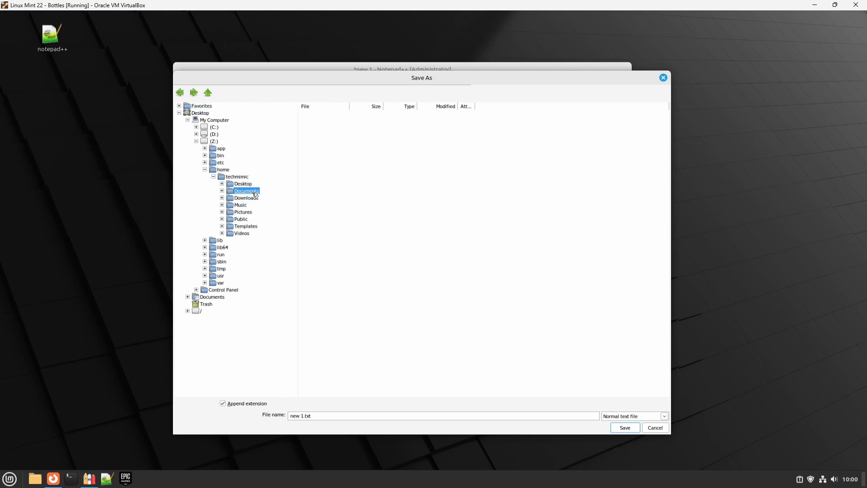
{"action": "left_click_drag", "start_coordinate": [301, 417], "coordinate": [290, 416]}
{"action": "left_click", "coordinate": [617, 430]}
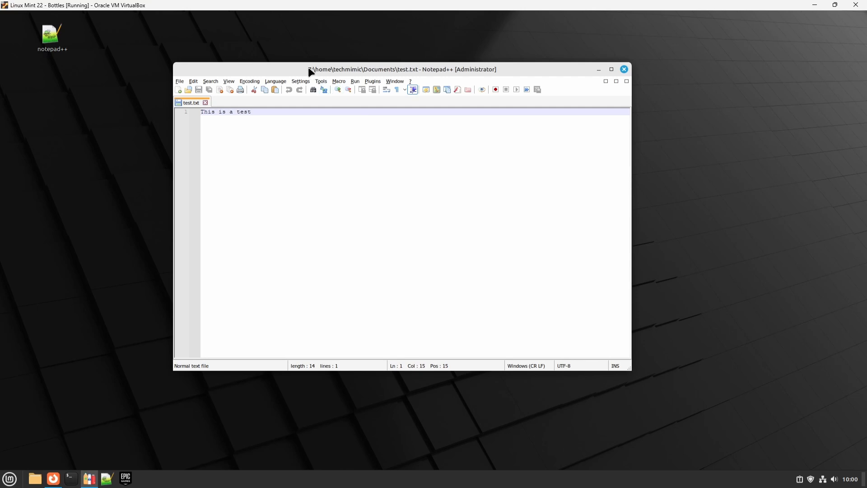
- In the file manager, open test.txt from the Documents folder with the text editor, and close the file manager
{"action": "left_click", "coordinate": [33, 480]}
{"action": "left_click_drag", "start_coordinate": [289, 40], "coordinate": [517, 141]}
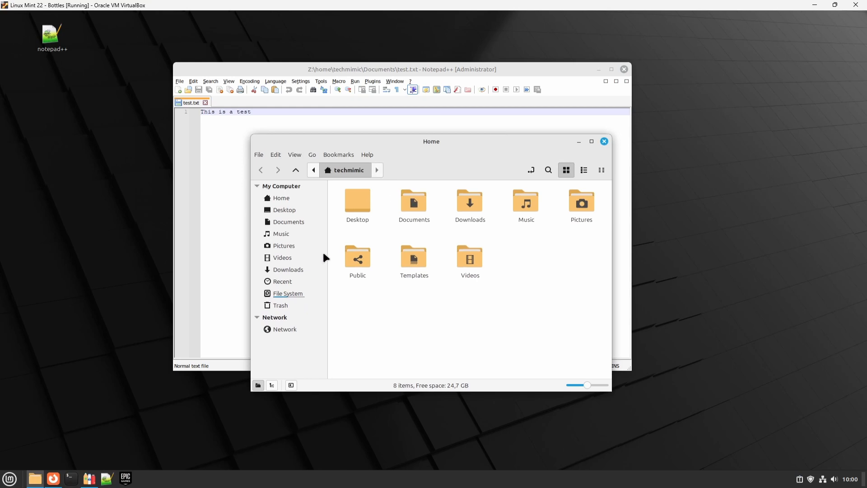
{"action": "left_click", "coordinate": [303, 222]}
{"action": "left_click", "coordinate": [362, 211]}
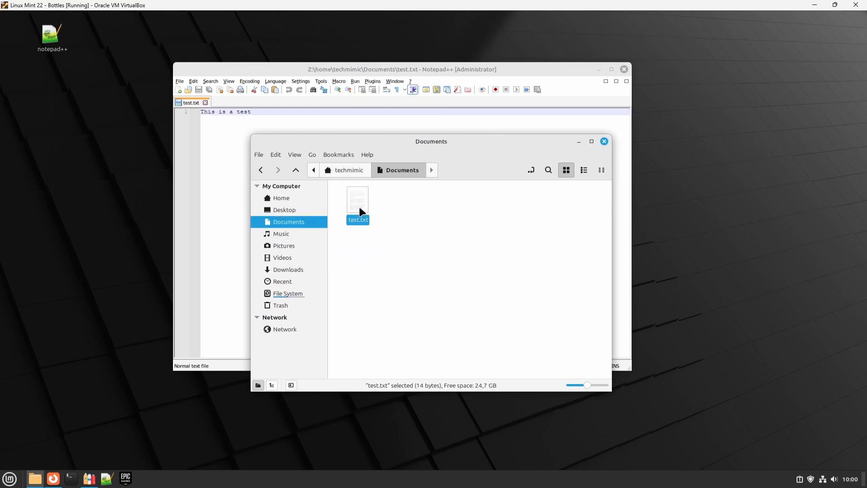
{"action": "right_click", "coordinate": [362, 211]}
{"action": "left_click", "coordinate": [406, 214]}
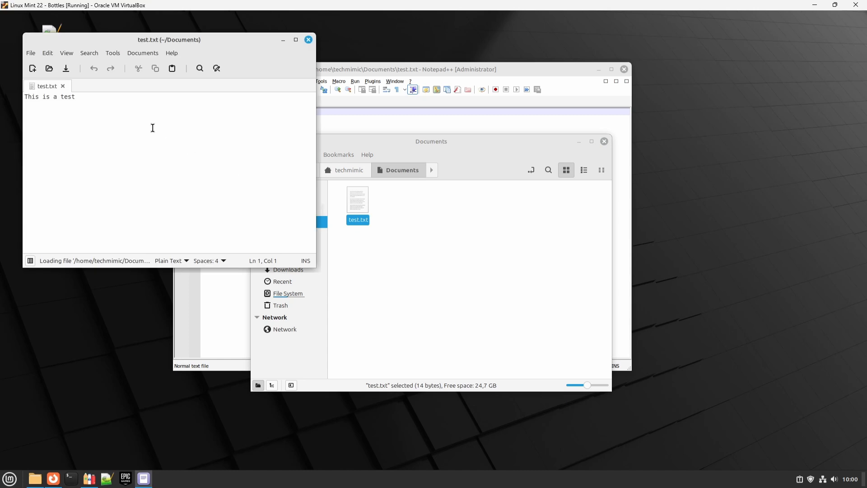
{"action": "left_click", "coordinate": [605, 141]}
- Replace the contents of test.txt in the text editor with "New Text" and copy that line
{"action": "left_click_drag", "start_coordinate": [102, 96], "coordinate": [13, 96]}
{"action": "key", "text": "BackSpace"}
{"action": "type", "text": "New Text"}
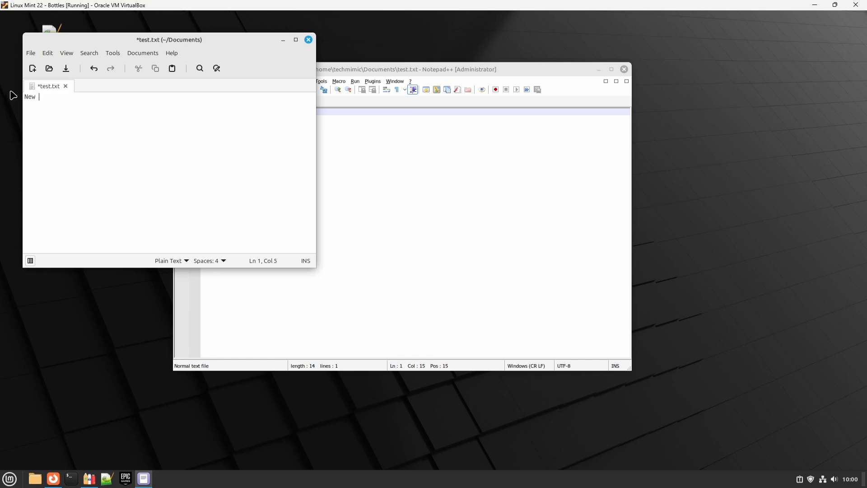
{"action": "key", "text": "shift+Home"}
{"action": "right_click", "coordinate": [31, 96]}
{"action": "left_click", "coordinate": [49, 144]}
- Switch to Notepad++, replace the test.txt line with the copied text, and append "2" to it
{"action": "left_click", "coordinate": [336, 144]}
{"action": "left_click_drag", "start_coordinate": [275, 113], "coordinate": [184, 107]}
{"action": "right_click", "coordinate": [209, 112]}
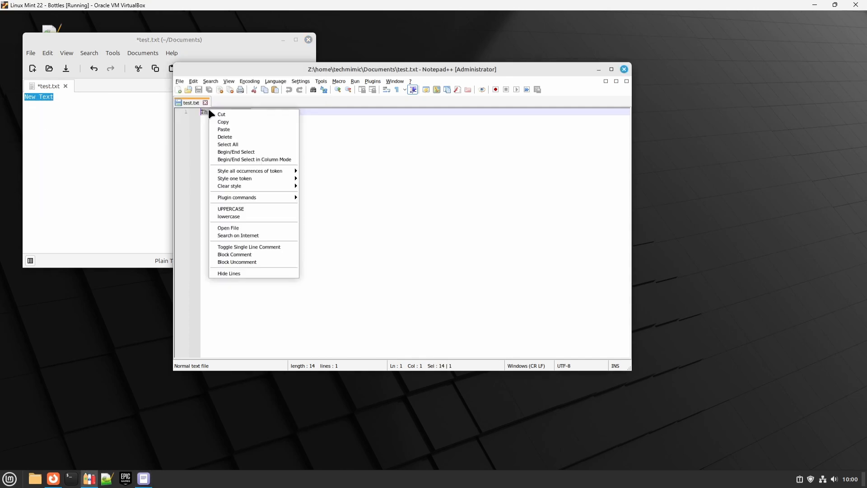
{"action": "left_click", "coordinate": [223, 128]}
{"action": "type", "text": "2"}
- Copy the "New Text2" line from Notepad++ and paste it over the selected line in the text editor's test.txt
{"action": "left_click_drag", "start_coordinate": [246, 112], "coordinate": [213, 113]}
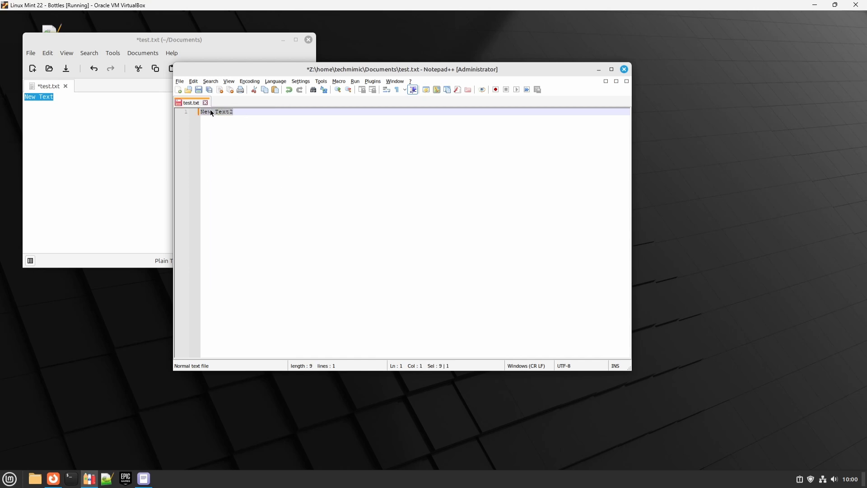
{"action": "right_click", "coordinate": [210, 112]}
{"action": "left_click", "coordinate": [218, 123]}
{"action": "left_click", "coordinate": [96, 96]}
{"action": "left_click_drag", "start_coordinate": [95, 97], "coordinate": [12, 94]}
{"action": "right_click", "coordinate": [43, 97]}
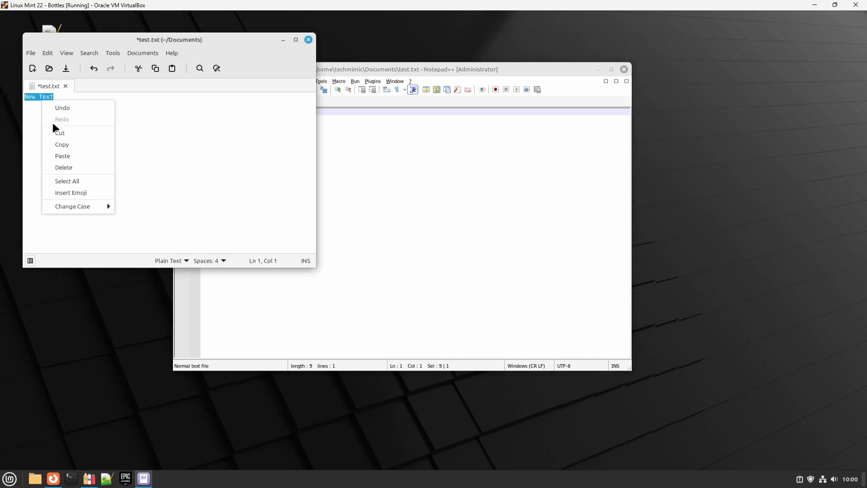
{"action": "left_click", "coordinate": [64, 155]}
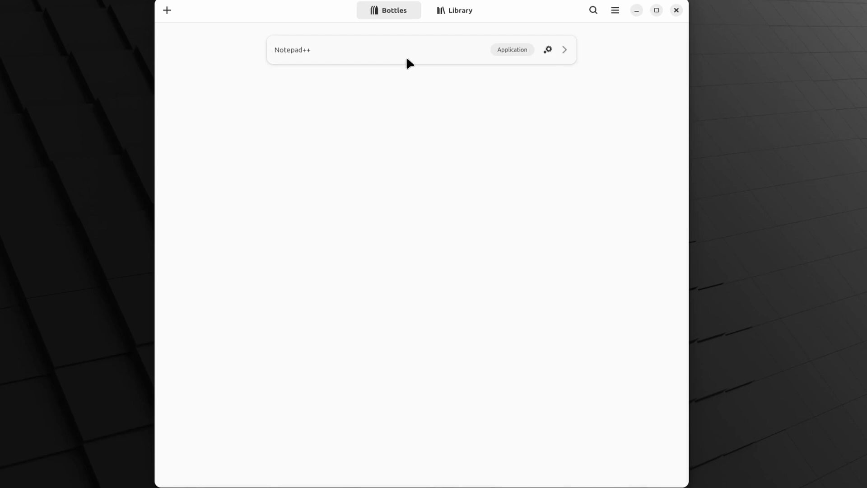
- Create a new bottle named Gaming with the Gaming environment and close the creation dialog once it finishes
{"action": "left_click", "coordinate": [171, 10]}
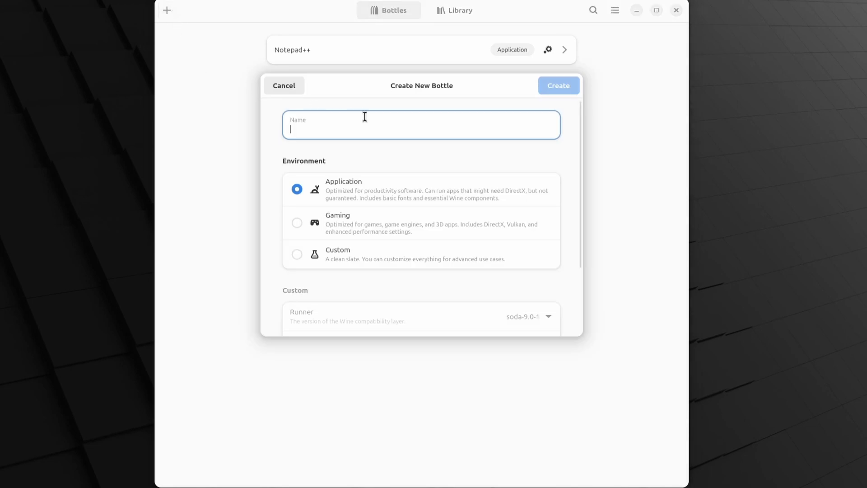
{"action": "type", "text": "G"}
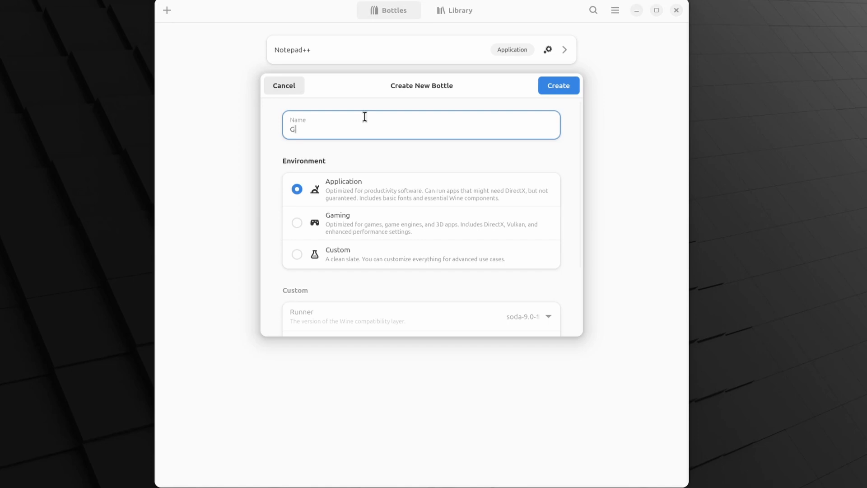
{"action": "type", "text": "aming"}
{"action": "left_click", "coordinate": [297, 222]}
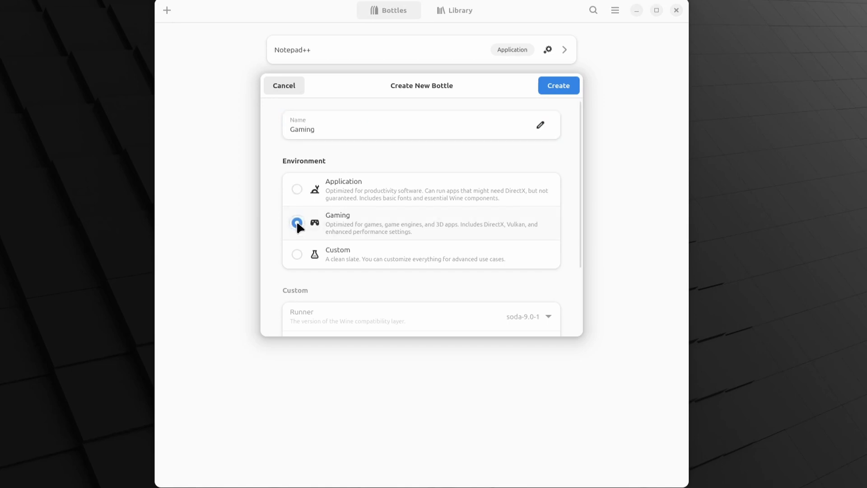
{"action": "left_click", "coordinate": [566, 91]}
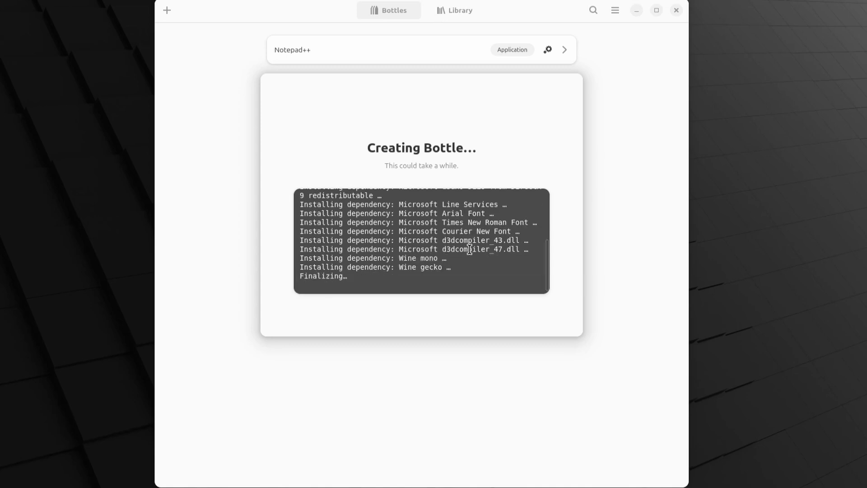
{"action": "left_click", "coordinate": [421, 289]}
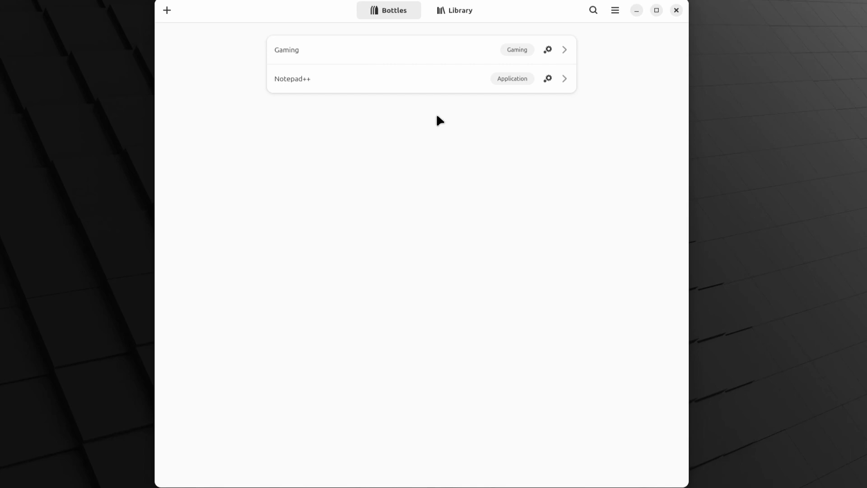
- Install Epic Games Store in the Gaming bottle from the community-curated installers and return to the bottle's programs
{"action": "left_click", "coordinate": [410, 55]}
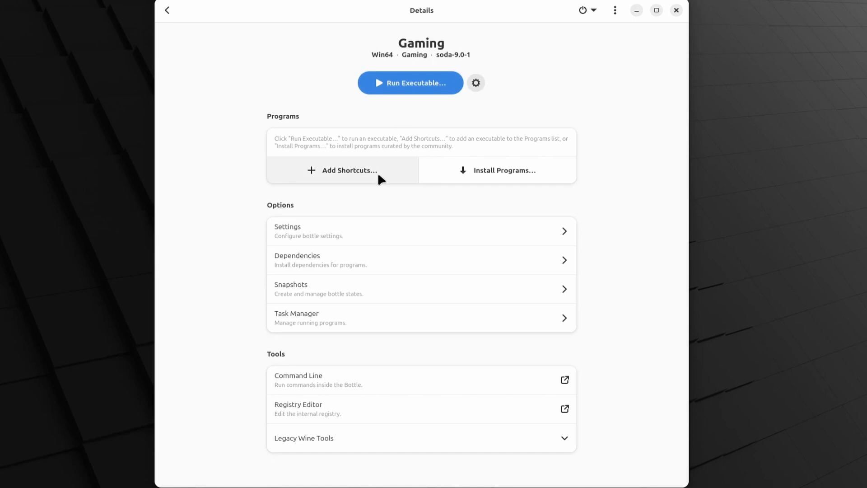
{"action": "left_click", "coordinate": [526, 176]}
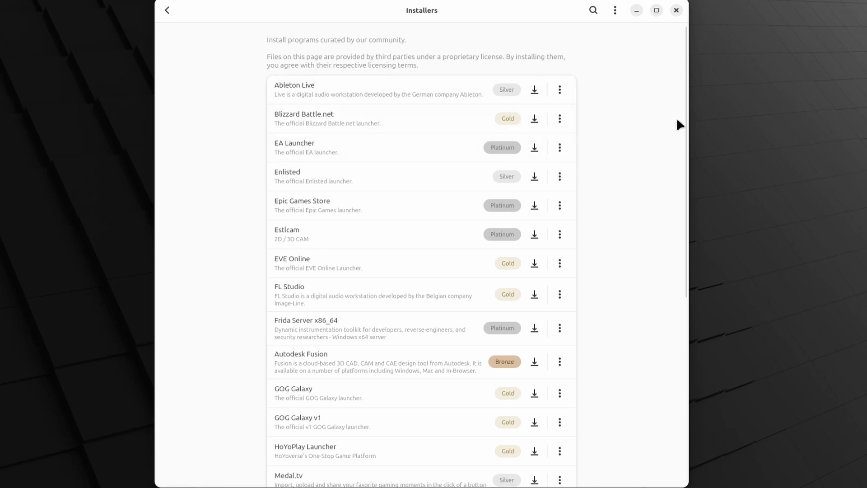
{"action": "left_click_drag", "start_coordinate": [684, 107], "coordinate": [685, 149]}
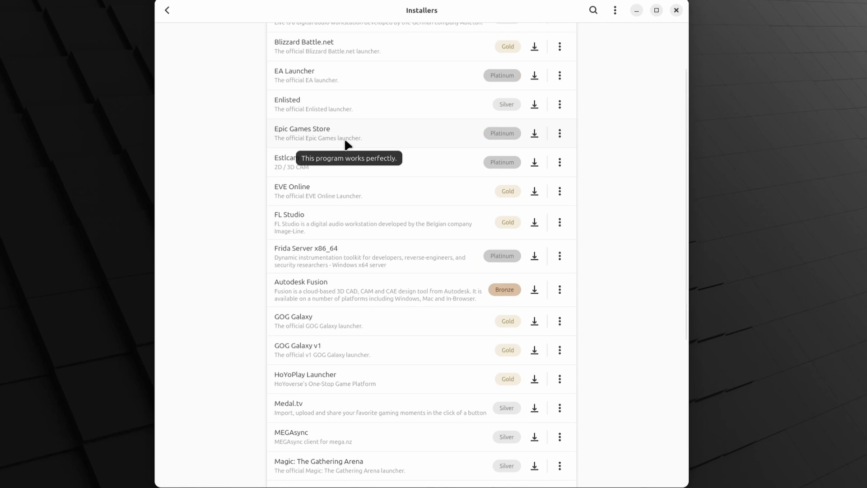
{"action": "left_click", "coordinate": [345, 139]}
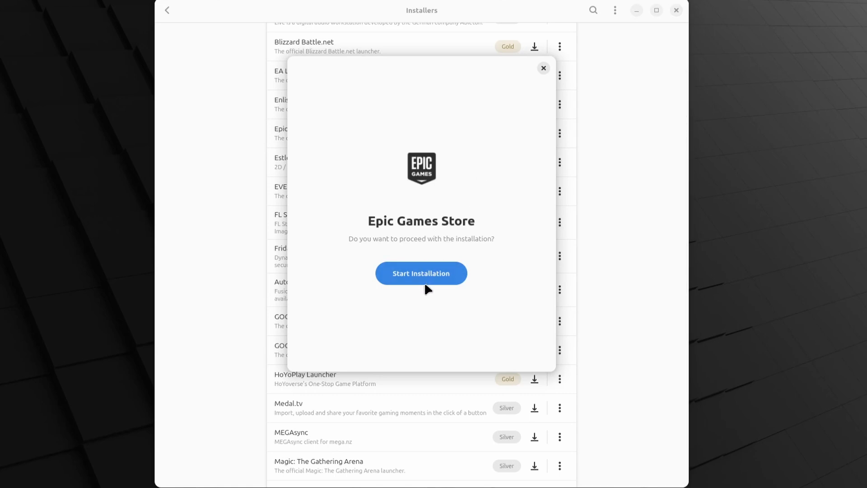
{"action": "left_click", "coordinate": [428, 270]}
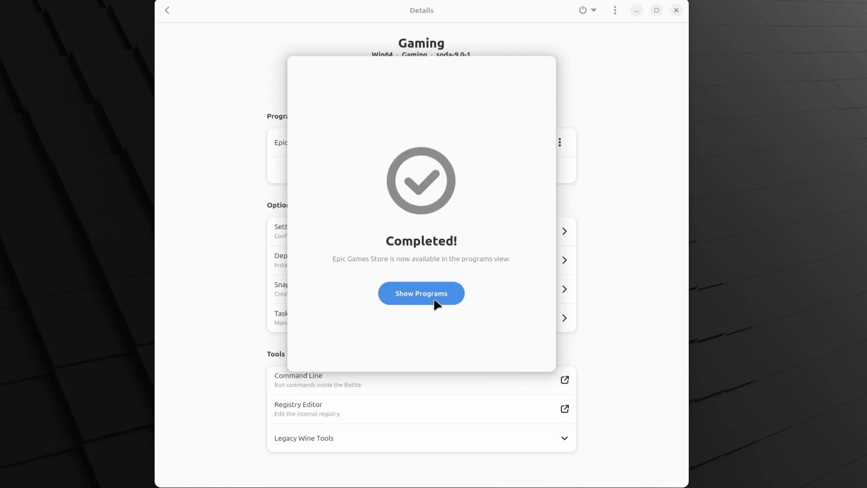
{"action": "left_click", "coordinate": [435, 302]}
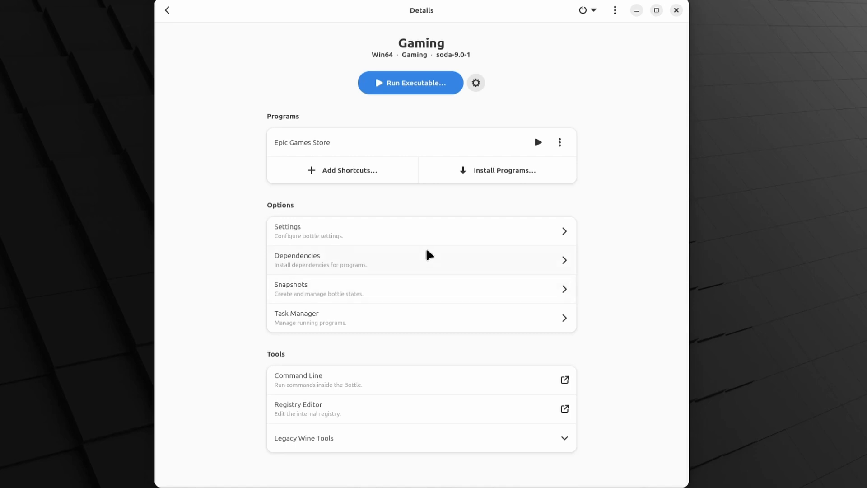
- Add Epic Games Store to the Bottles library and launch it from there
{"action": "left_click", "coordinate": [562, 145]}
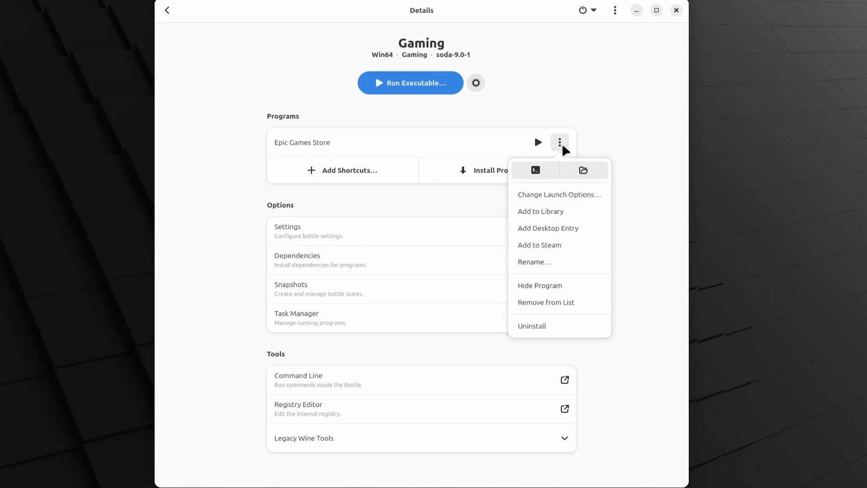
{"action": "left_click", "coordinate": [556, 215]}
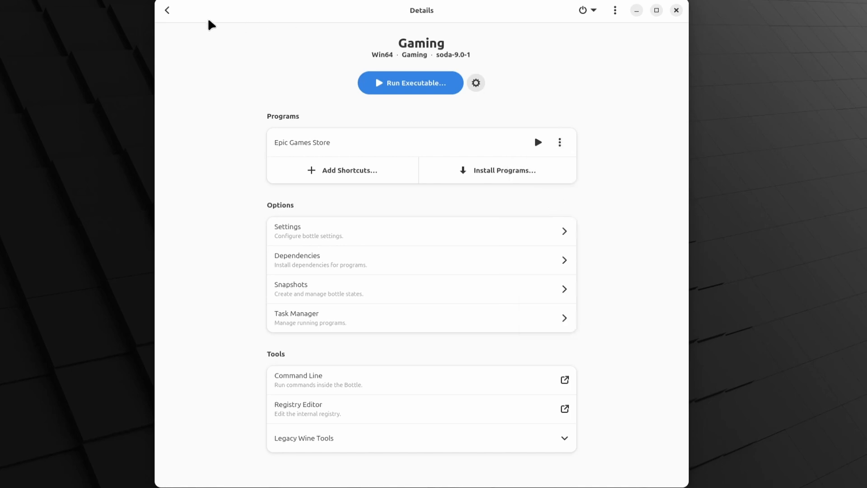
{"action": "left_click", "coordinate": [167, 11]}
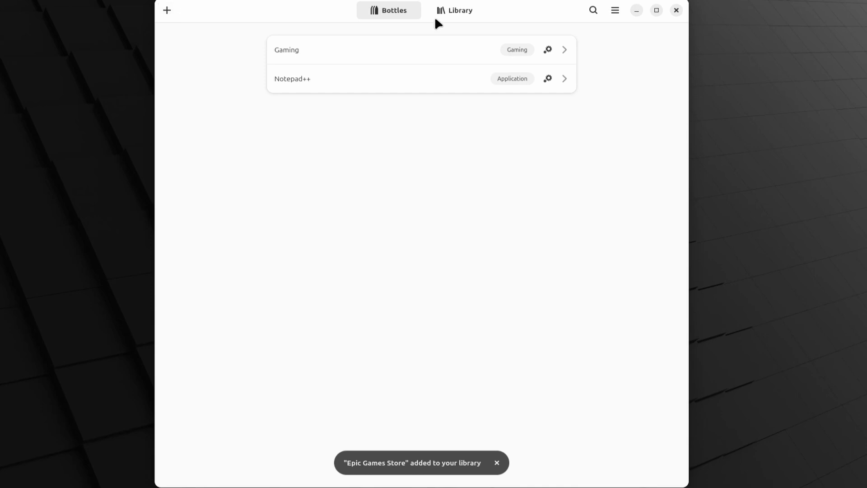
{"action": "left_click", "coordinate": [447, 11]}
{"action": "mouse_move", "coordinate": [364, 121]}
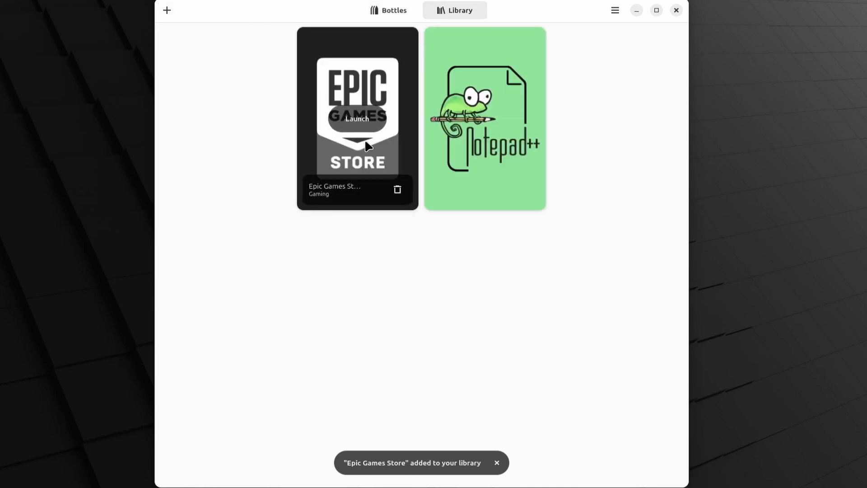
{"action": "left_click", "coordinate": [364, 120]}
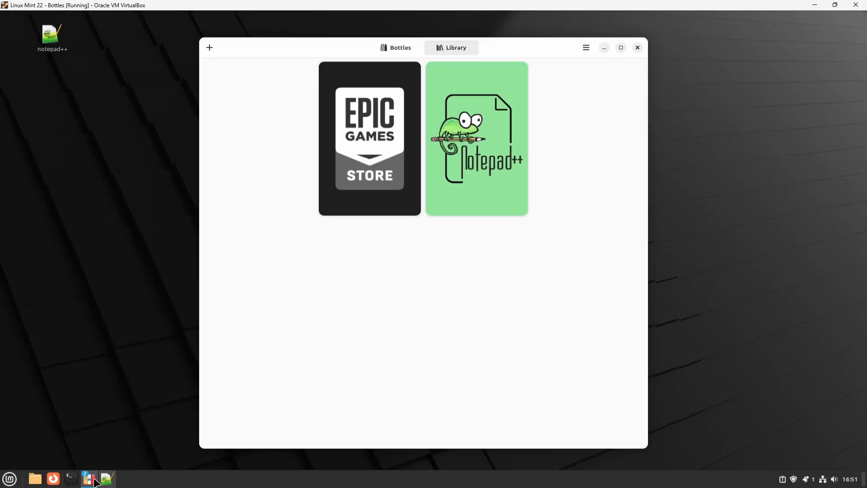
- Switch to the Epic Games Launcher window and open the settings from its sign-in screen
{"action": "mouse_move", "coordinate": [94, 481]}
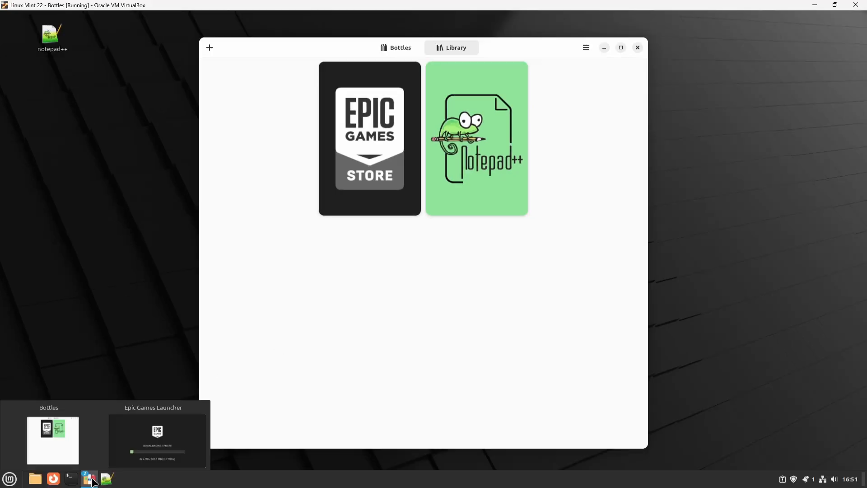
{"action": "left_click", "coordinate": [149, 436]}
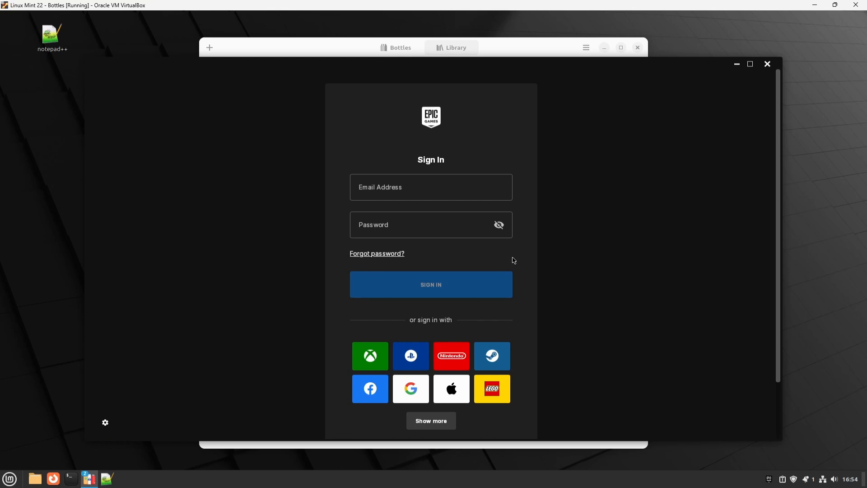
{"action": "left_click", "coordinate": [106, 422]}
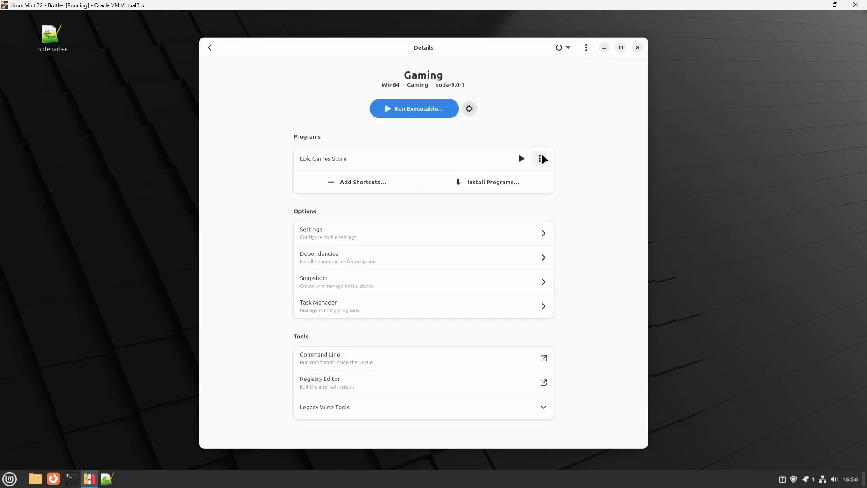
- Create a desktop entry for Epic Games Store, find it among the system applications with "epic", and add it to the panel
{"action": "left_click", "coordinate": [539, 158]}
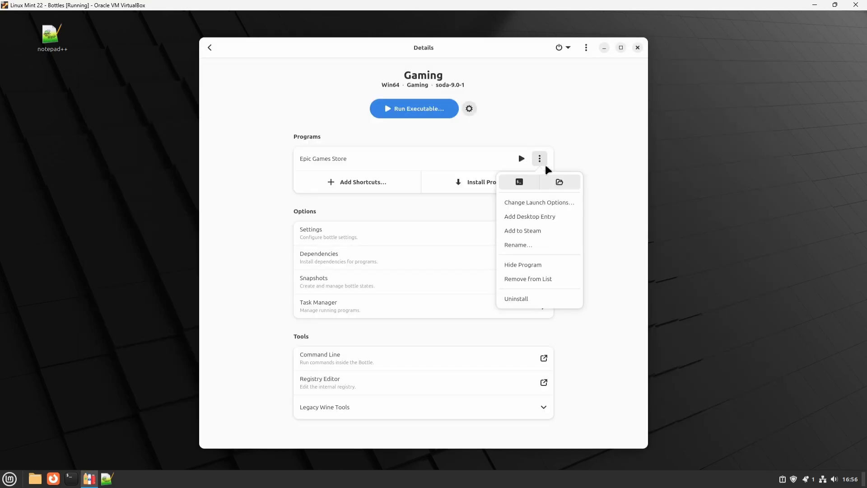
{"action": "left_click", "coordinate": [556, 215]}
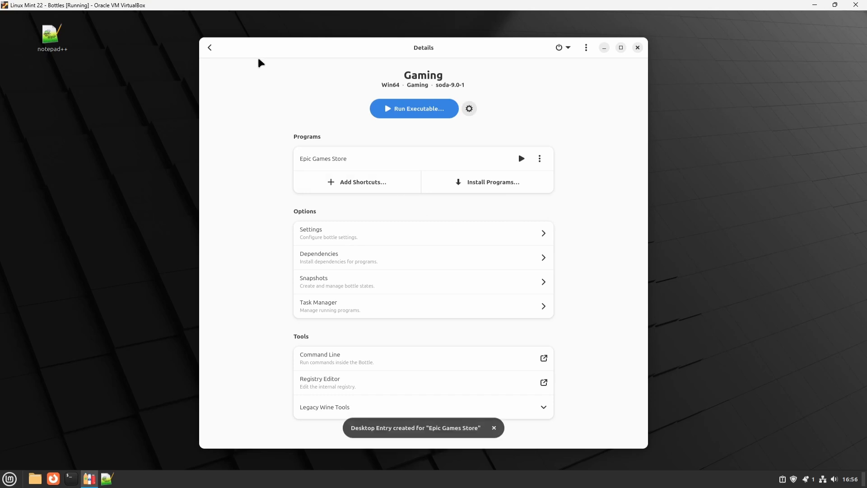
{"action": "left_click", "coordinate": [15, 472]}
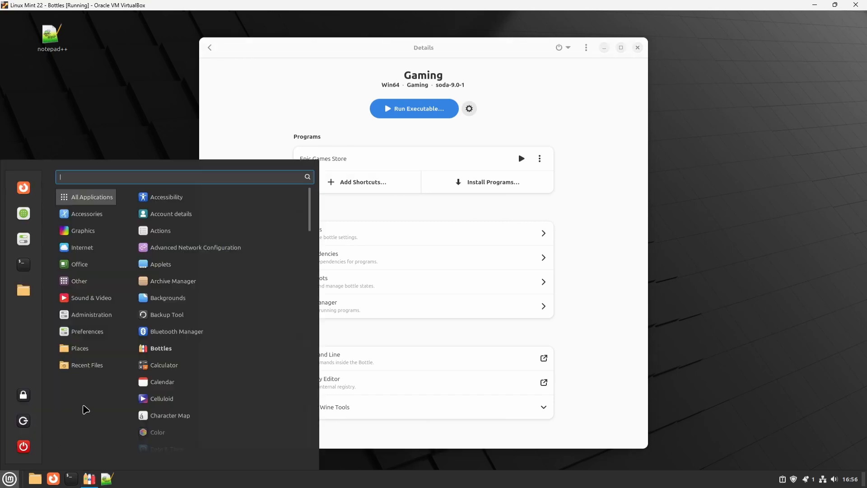
{"action": "type", "text": "epl"}
{"action": "key", "text": "BackSpace"}
{"action": "type", "text": "id"}
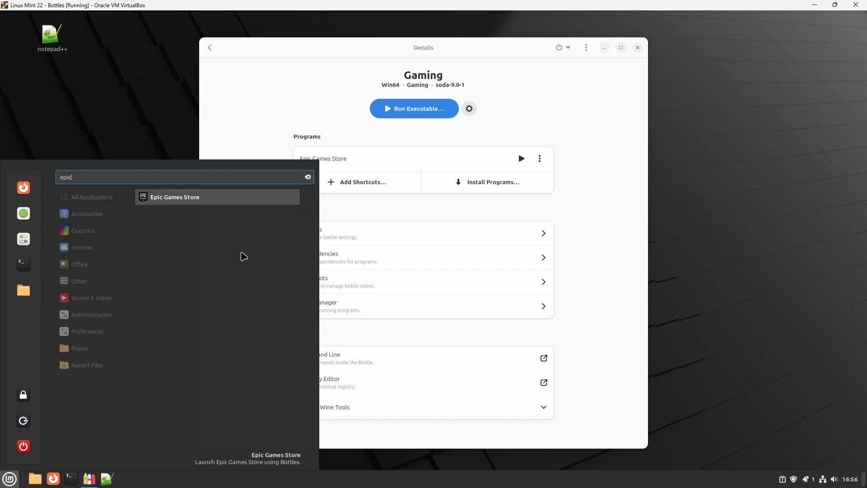
{"action": "right_click", "coordinate": [219, 198]}
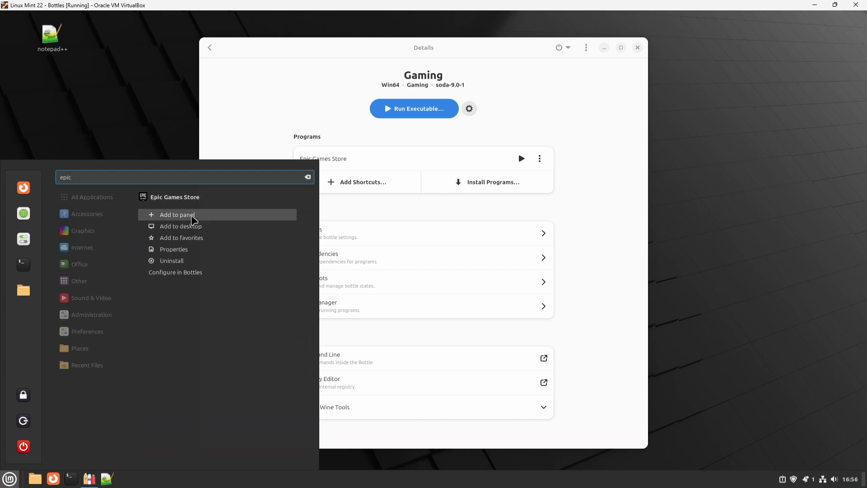
{"action": "left_click", "coordinate": [194, 216]}
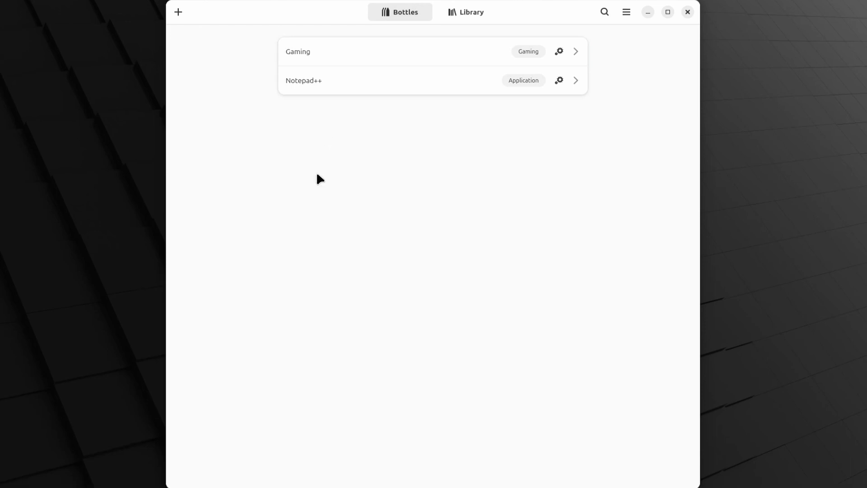
- Create a new bottle named Steam with the Gaming environment
{"action": "left_click", "coordinate": [179, 12]}
{"action": "type", "text": "Steam"}
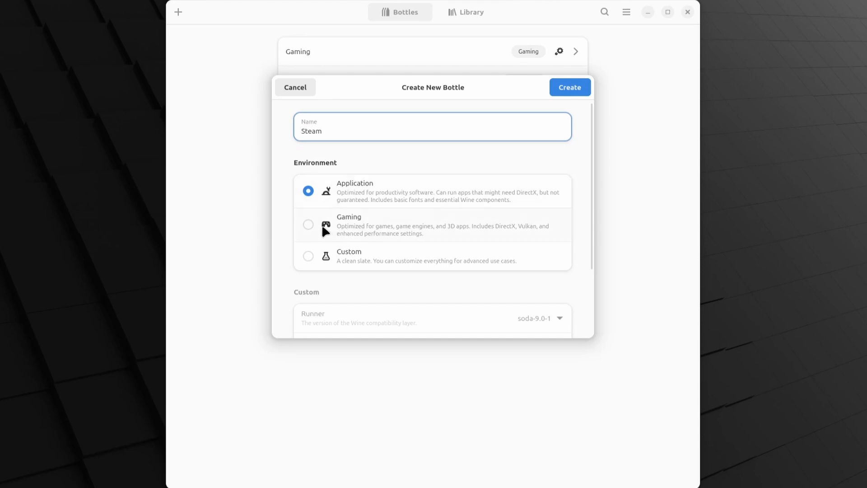
{"action": "left_click", "coordinate": [308, 225]}
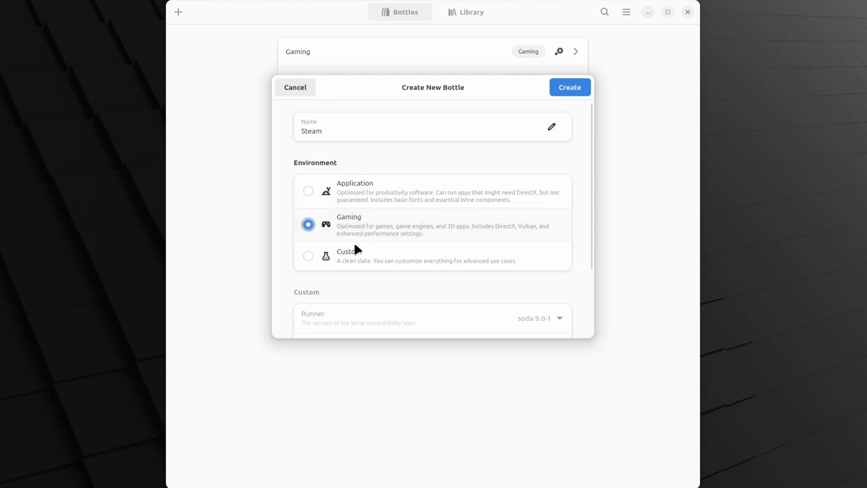
{"action": "left_click", "coordinate": [568, 88]}
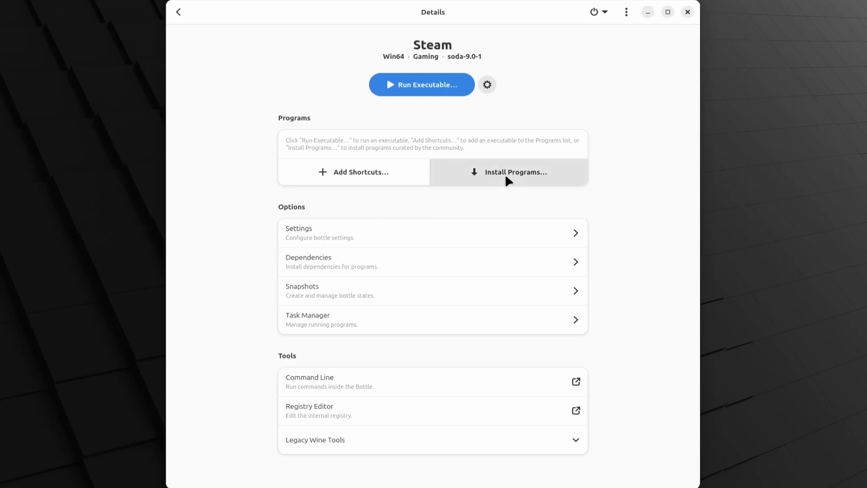
- Install Steam in the Steam bottle from the community-curated installers
{"action": "left_click", "coordinate": [507, 179]}
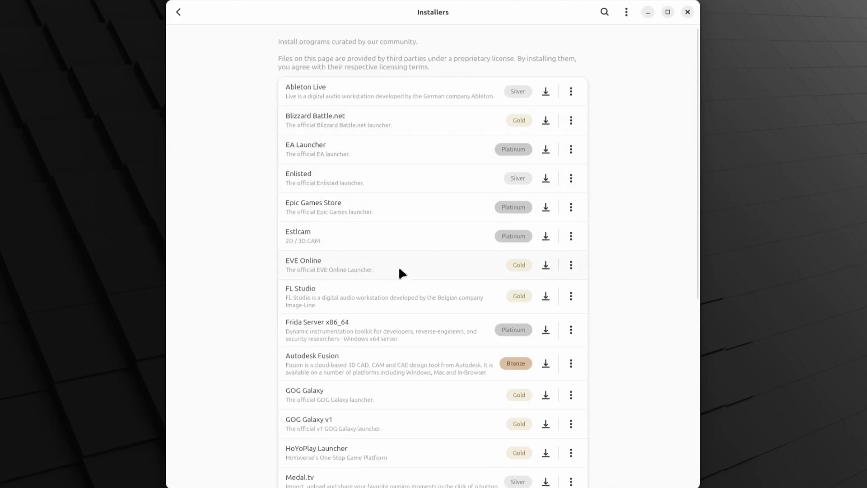
{"action": "scroll", "coordinate": [398, 271], "scroll_direction": "down", "scroll_amount": 5}
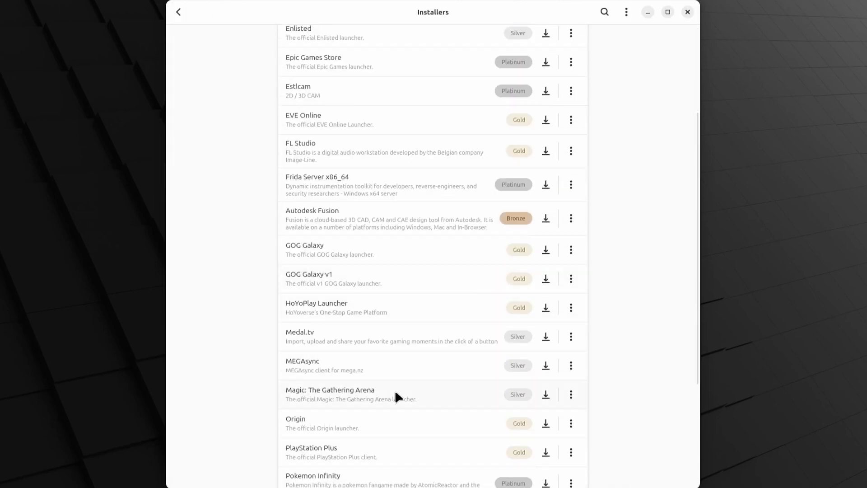
{"action": "scroll", "coordinate": [395, 389], "scroll_direction": "down", "scroll_amount": 4}
{"action": "scroll", "coordinate": [395, 392], "scroll_direction": "down", "scroll_amount": 3}
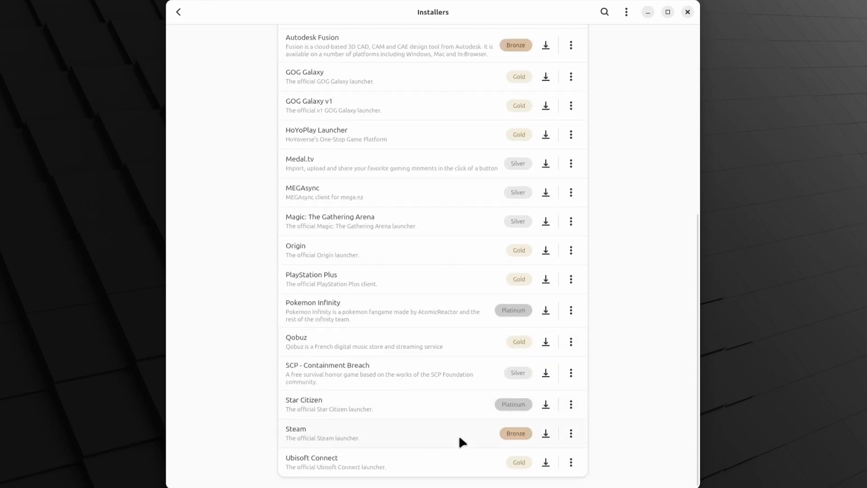
{"action": "left_click", "coordinate": [469, 439]}
{"action": "left_click", "coordinate": [447, 274]}
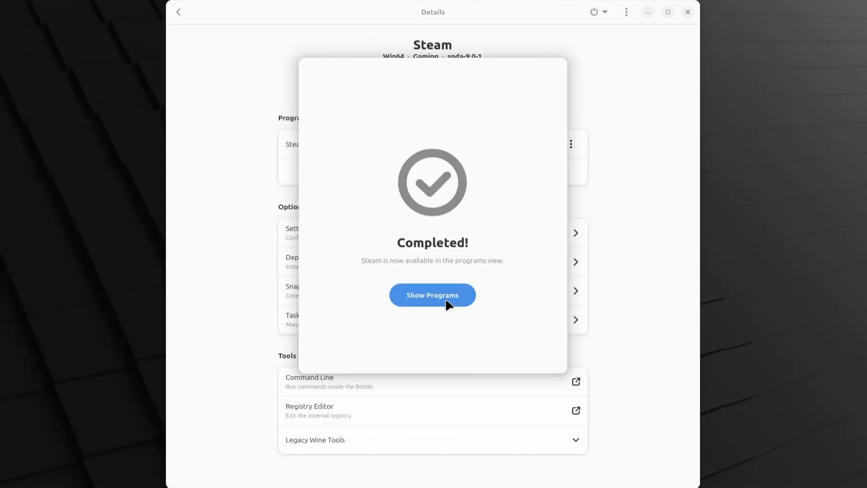
- Close the completed Steam installation by showing the bottle's programs, and add Steam to the library
{"action": "left_click", "coordinate": [447, 302]}
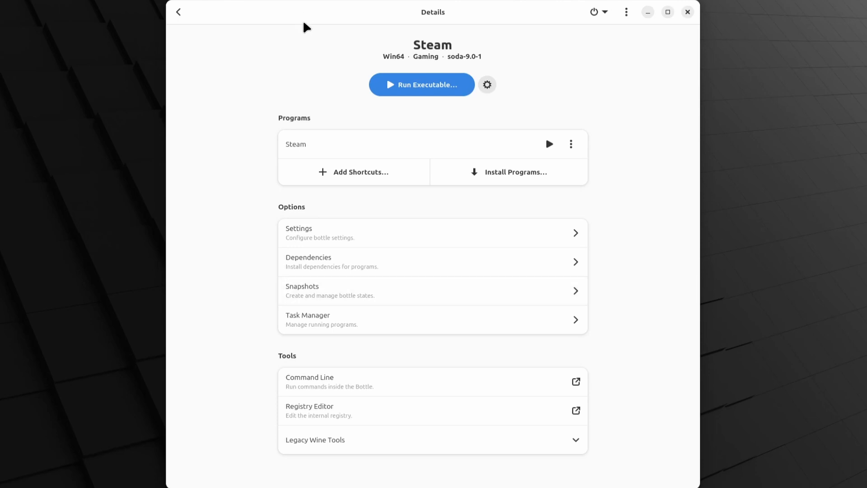
{"action": "left_click", "coordinate": [570, 146]}
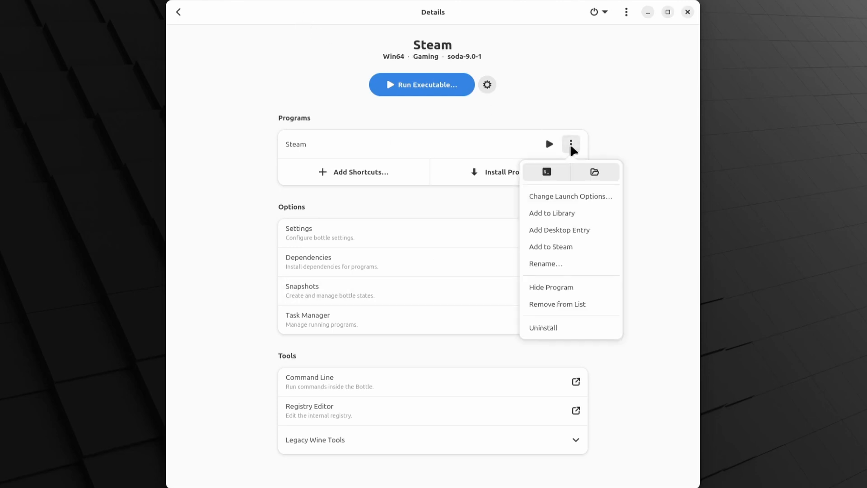
{"action": "left_click", "coordinate": [568, 217]}
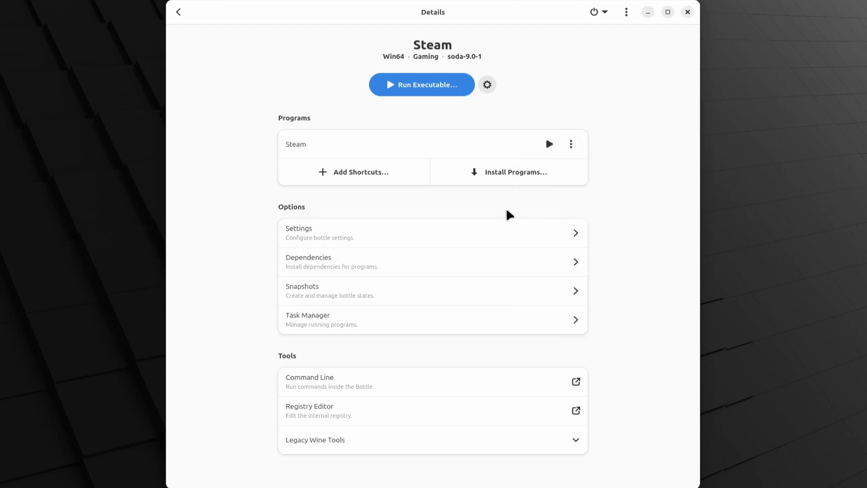
- Return from the Steam bottle's details to the library and launch Steam from there
{"action": "left_click", "coordinate": [179, 13]}
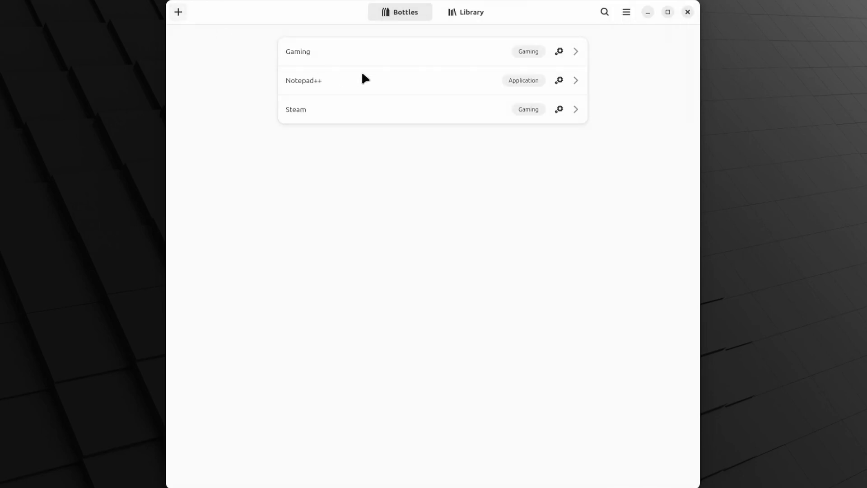
{"action": "left_click", "coordinate": [467, 14]}
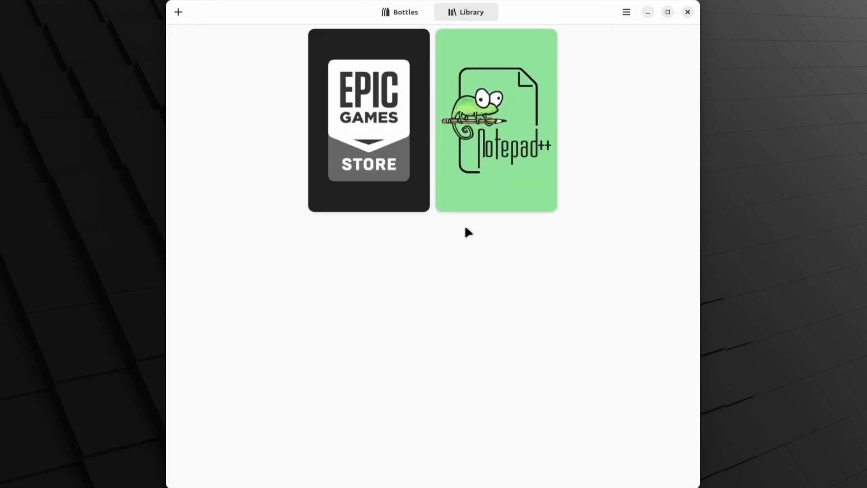
{"action": "mouse_move", "coordinate": [454, 141]}
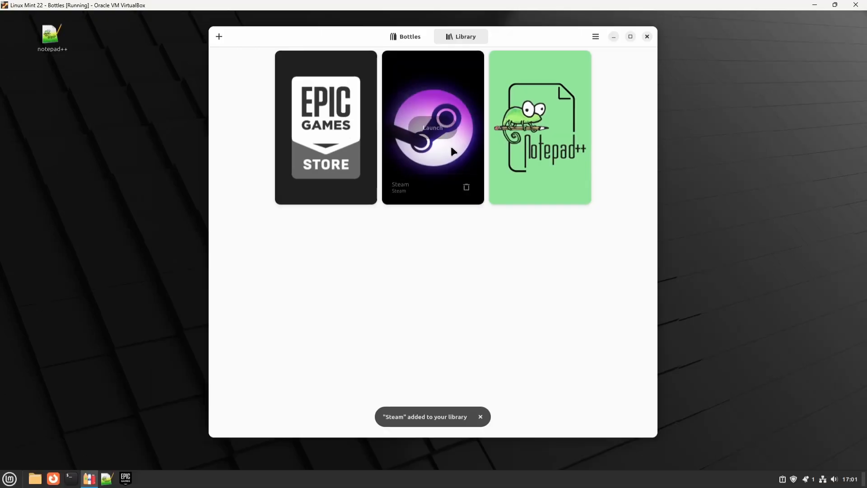
{"action": "left_click", "coordinate": [432, 128]}
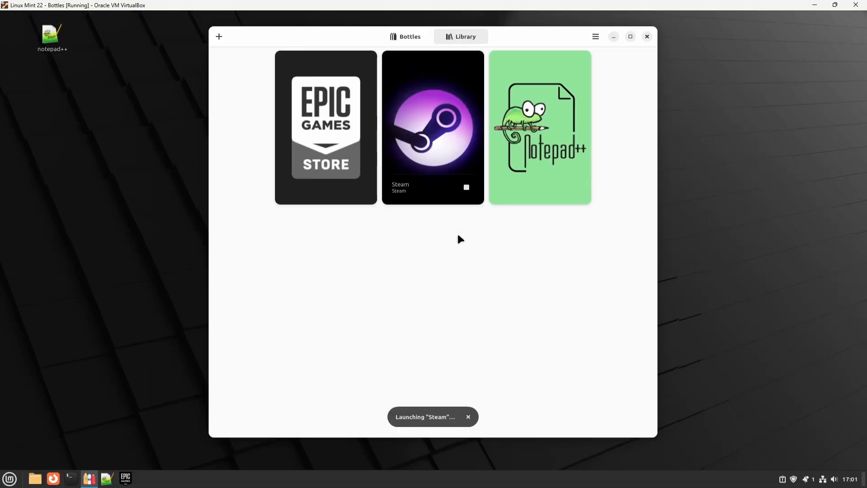